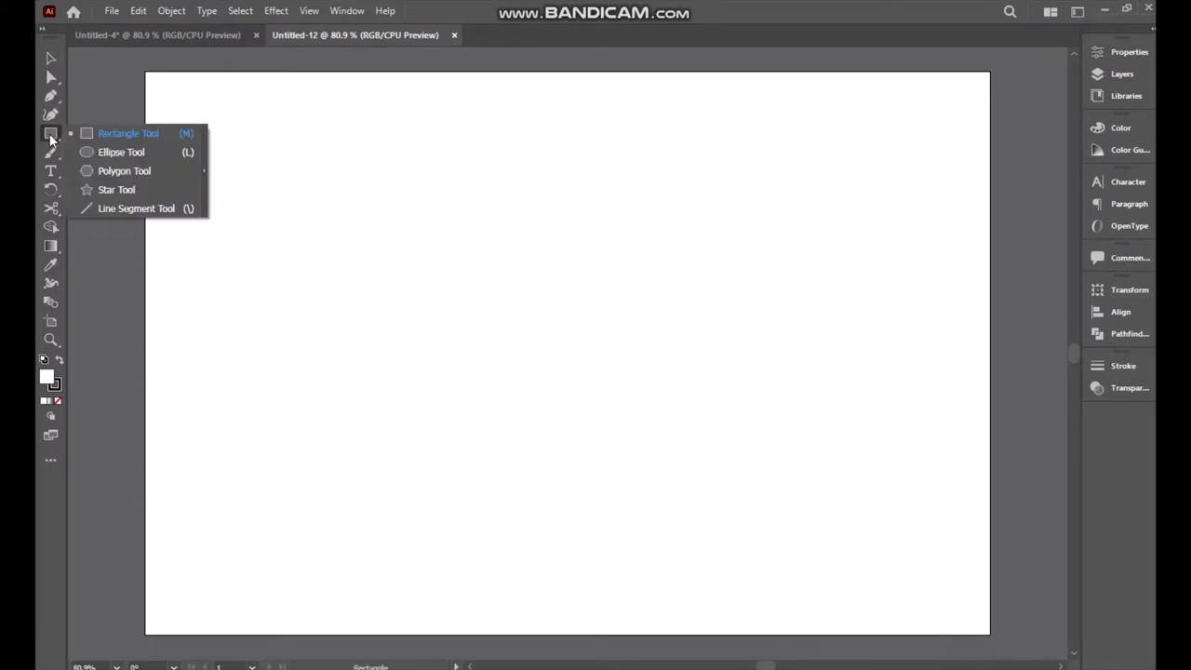
Draw a wide, flat ellipse on the blank artboard with the Ellipse Tool.
click(120, 152)
mouse_move(413, 306)
mouse_down()
mouse_move(630, 348)
mouse_move(633, 292)
mouse_move(616, 262)
mouse_up()
Tilt the ellipse upward to the right and draw a large circle beside it.
click(51, 58)
drag(529, 312, 532, 300)
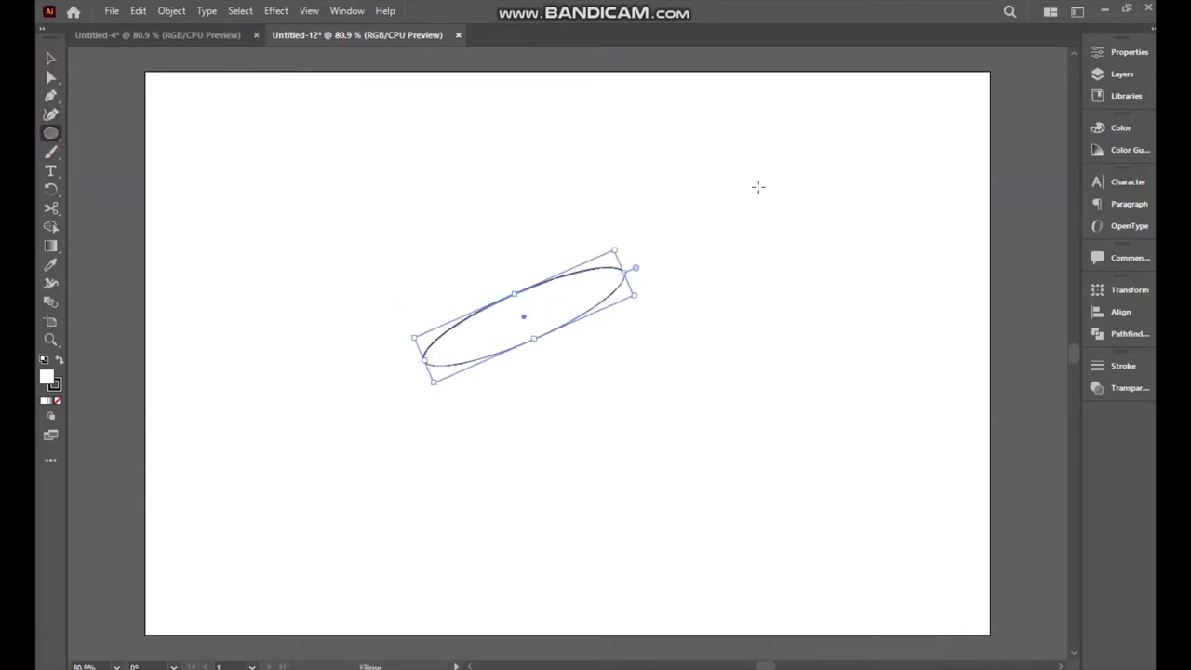
drag(758, 187, 853, 311)
key(v)
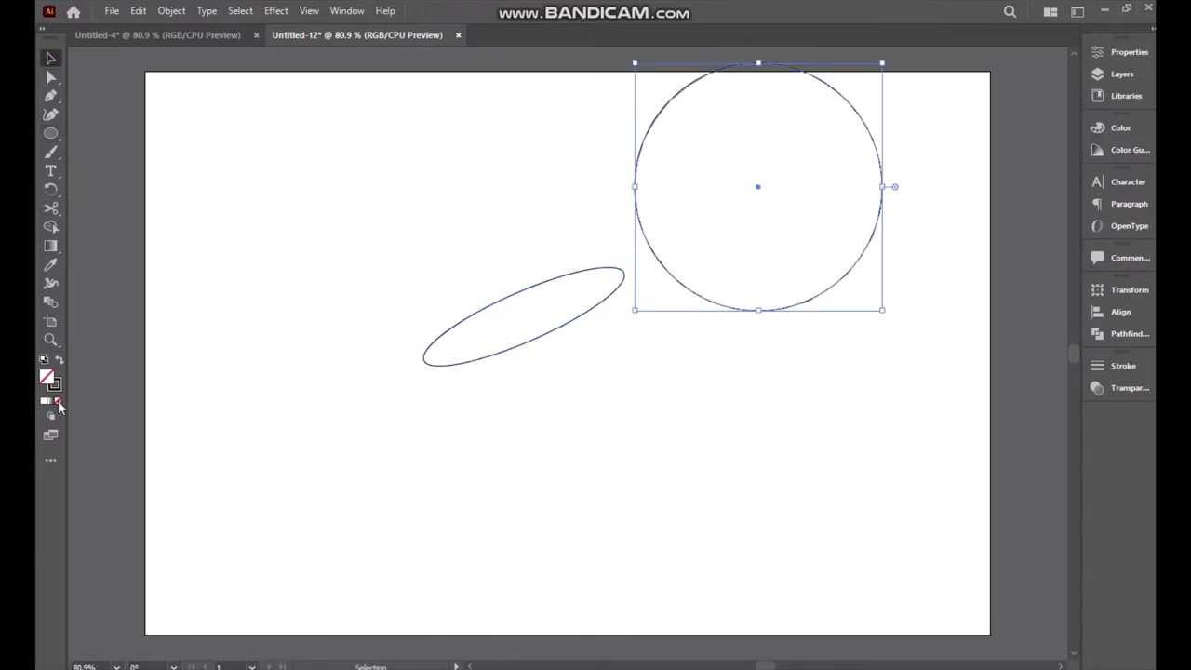
Shrink the circle to the ellipse's width, move it upper right, and select it with the rectangle.
drag(637, 163, 385, 276)
drag(384, 178, 444, 236)
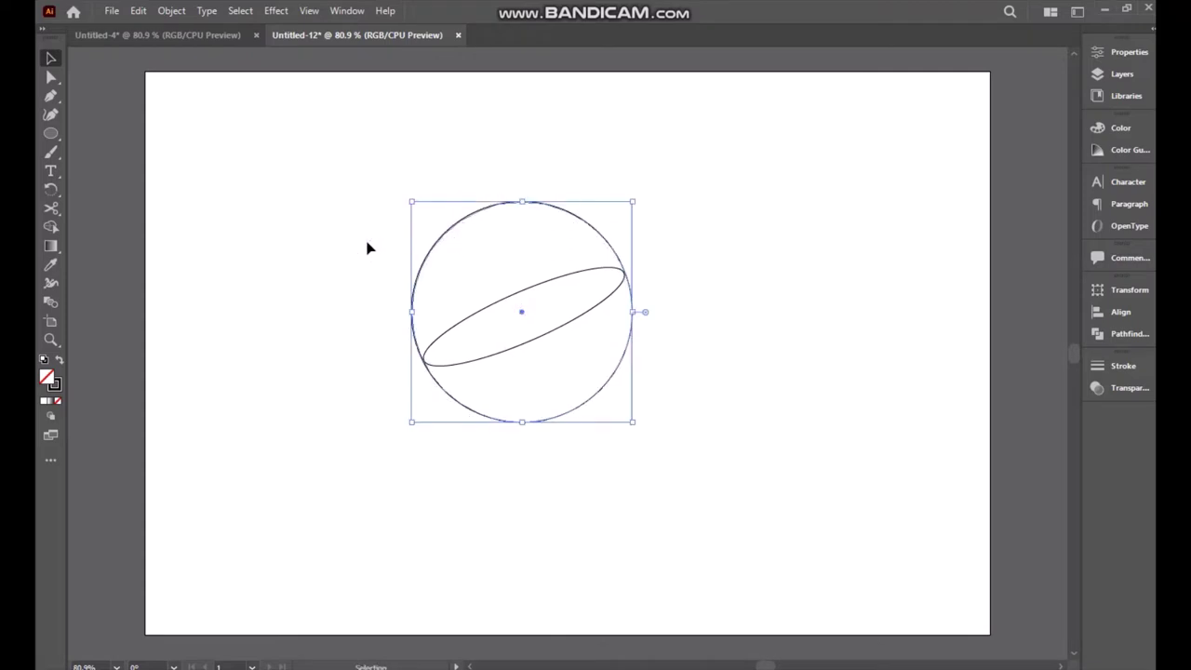
click(367, 269)
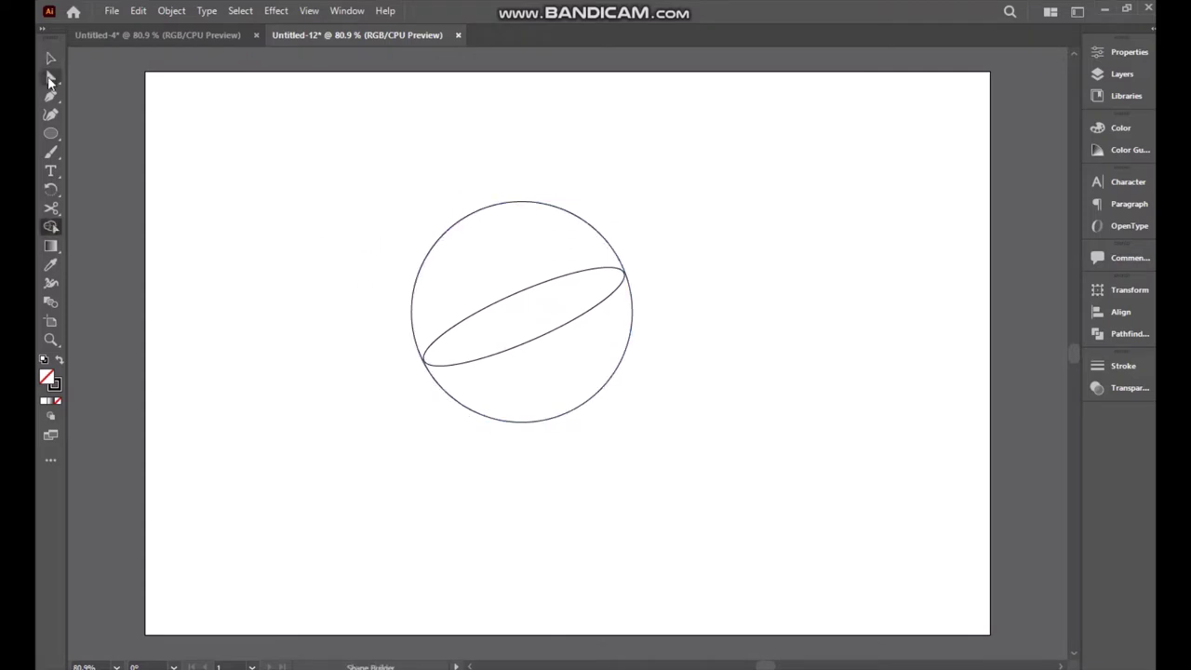
mouse_move(415, 299)
mouse_down()
mouse_move(671, 243)
mouse_move(922, 311)
mouse_move(934, 387)
mouse_up()
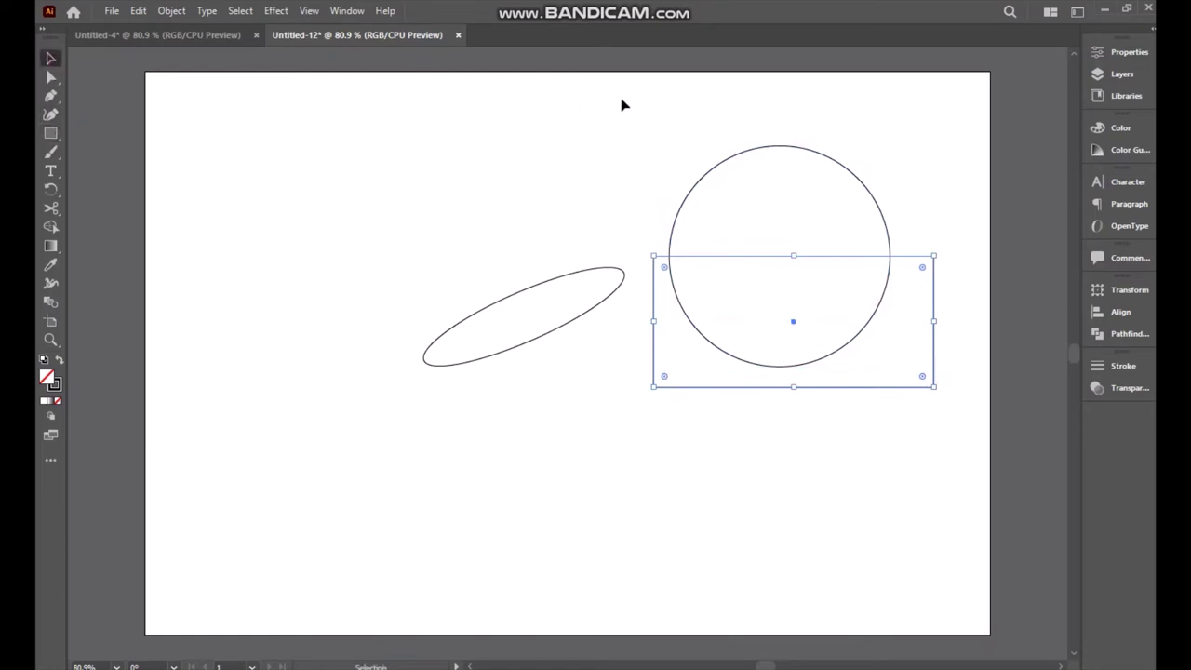
drag(894, 236, 952, 269)
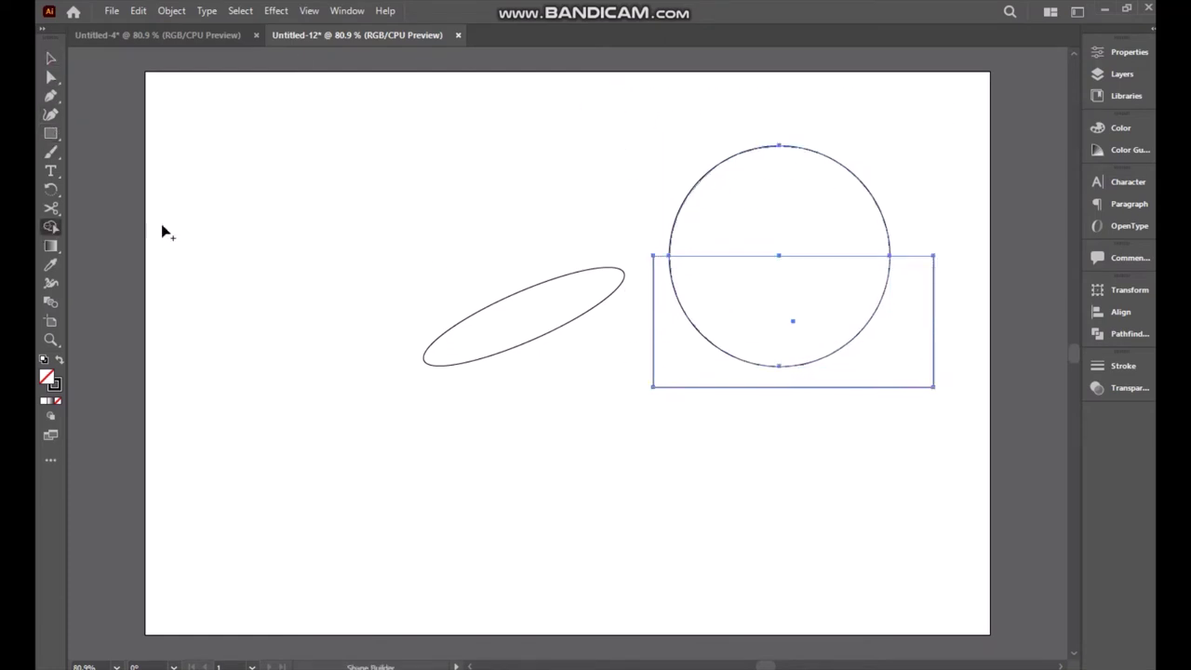
Separate the circle's top half with Shape Builder and hide the leftover rectangle in Layers.
click(51, 226)
drag(670, 302, 946, 298)
click(1122, 74)
click(942, 69)
click(904, 93)
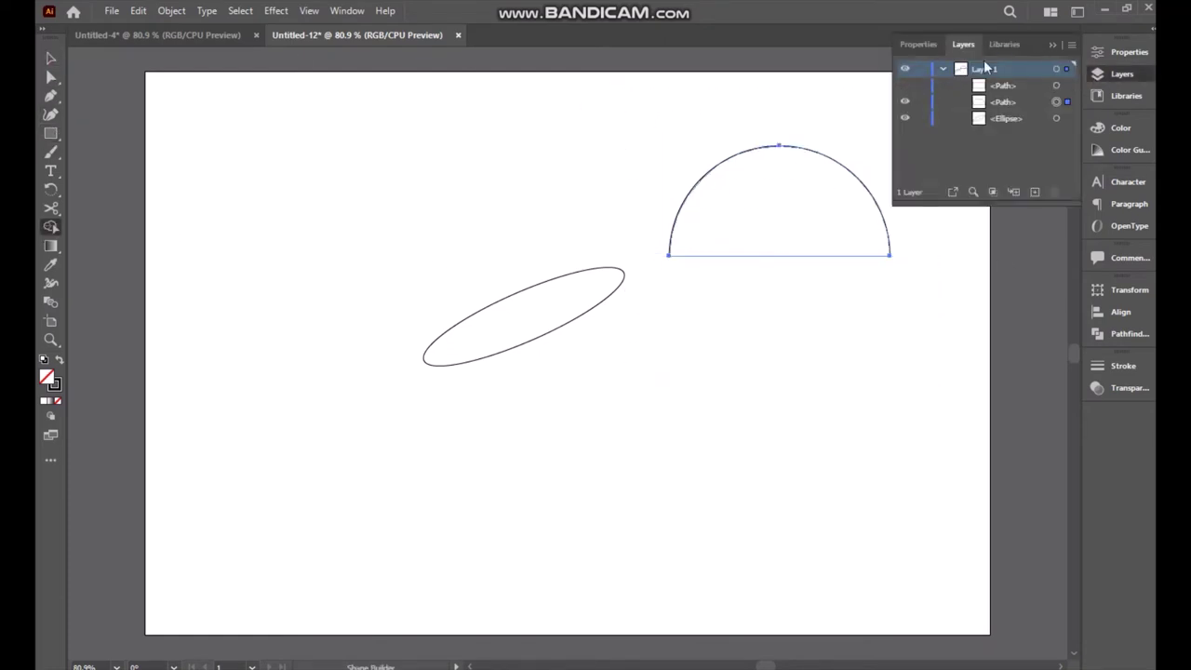
Move and tilt the half-circle onto the ellipse as a dome, adjusting the ellipse beneath.
key(v)
drag(790, 156, 534, 185)
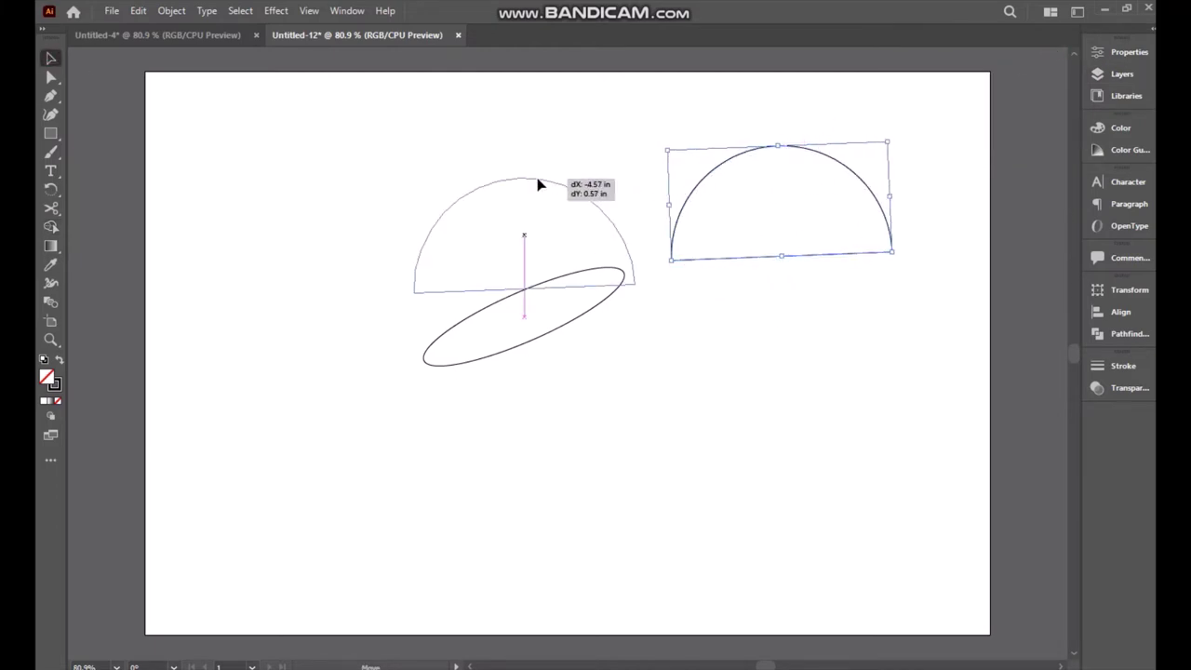
drag(634, 167, 607, 128)
mouse_move(550, 206)
mouse_down()
mouse_move(493, 217)
mouse_move(474, 249)
mouse_up()
click(675, 262)
drag(430, 370, 426, 362)
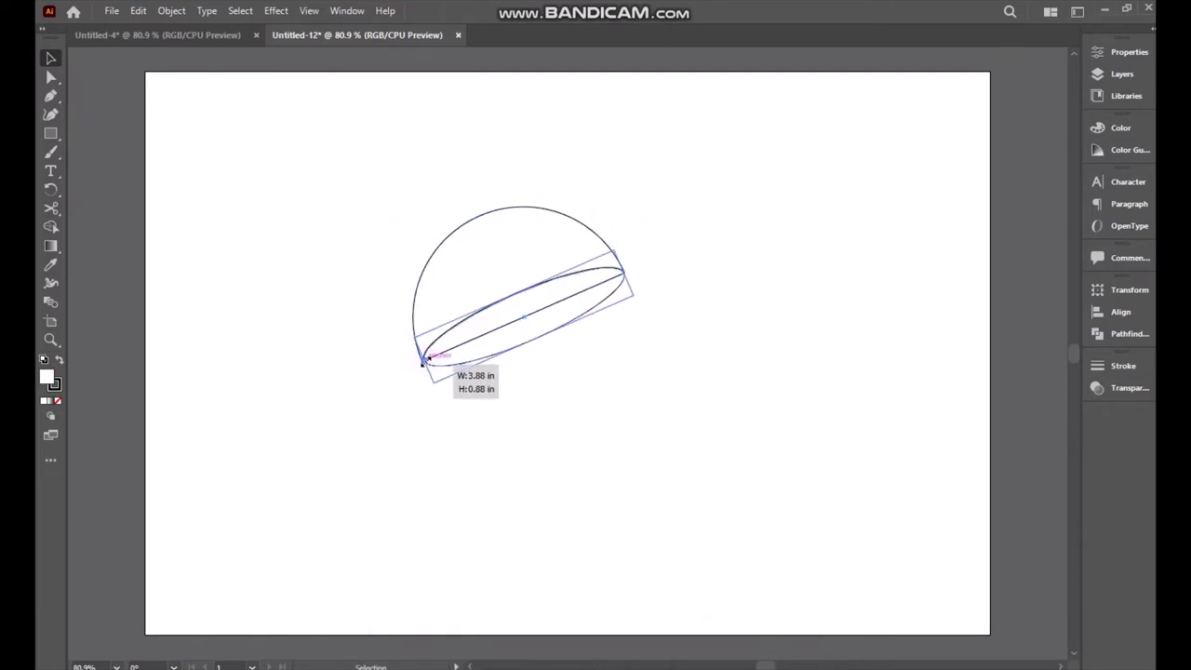
click(624, 374)
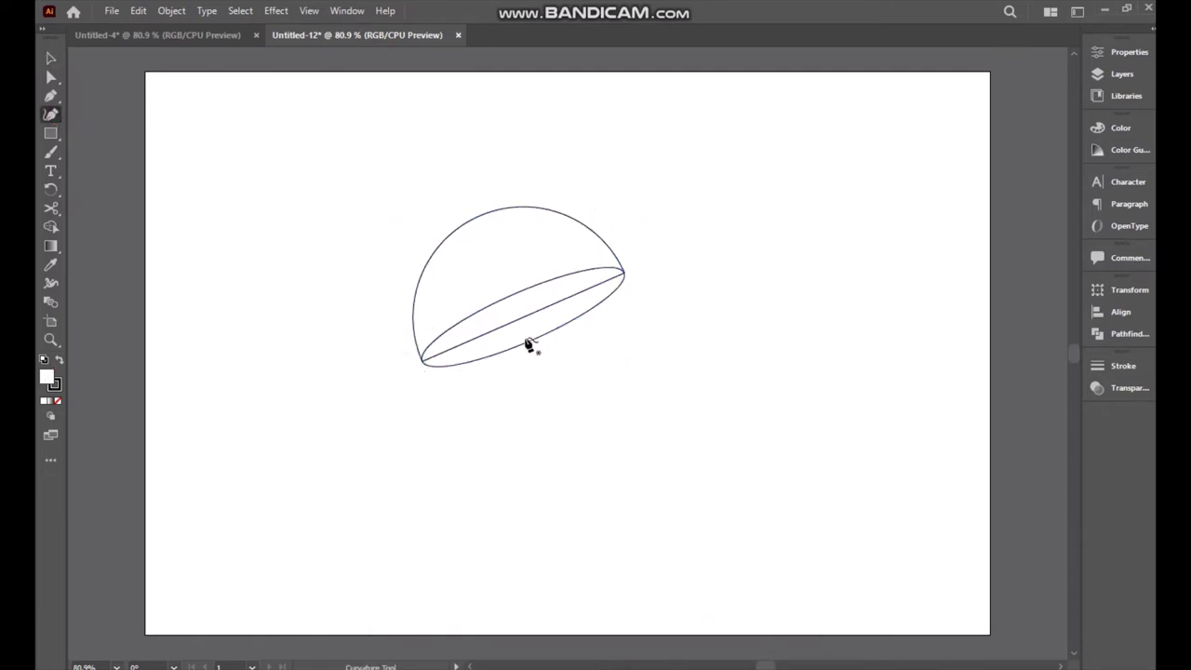
Bend the dome's straight base with the Curvature Tool and add anchors near the right tip.
scroll(528, 346, up, 5)
scroll(680, 396, down, 1)
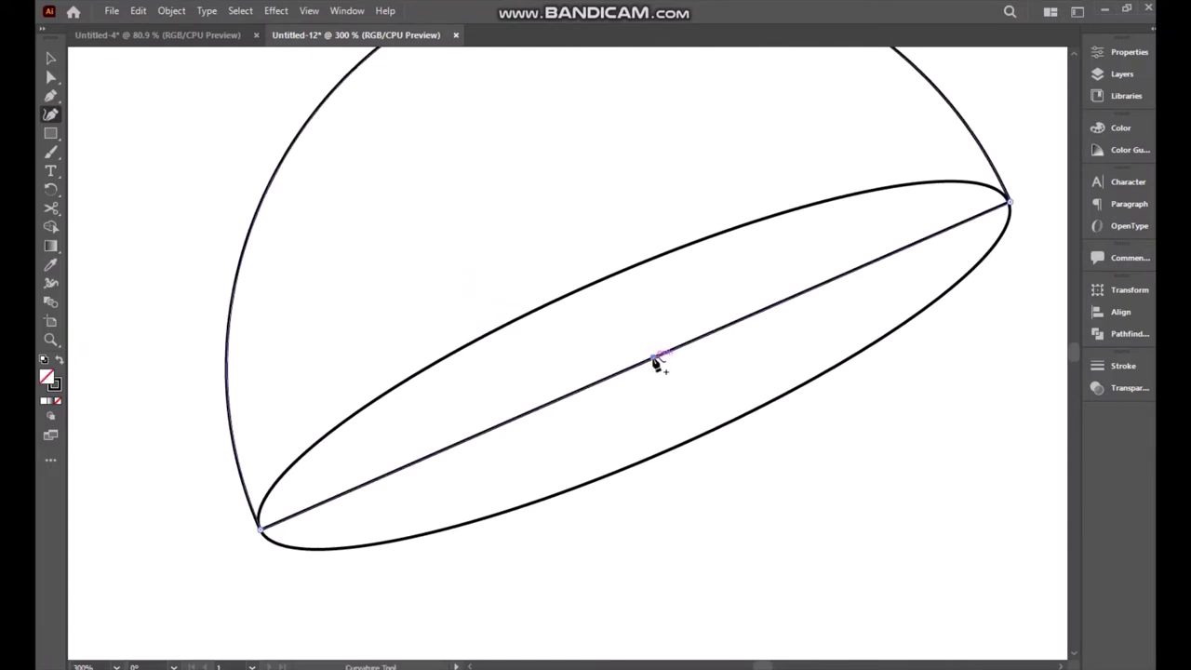
drag(655, 359, 667, 452)
drag(832, 366, 680, 390)
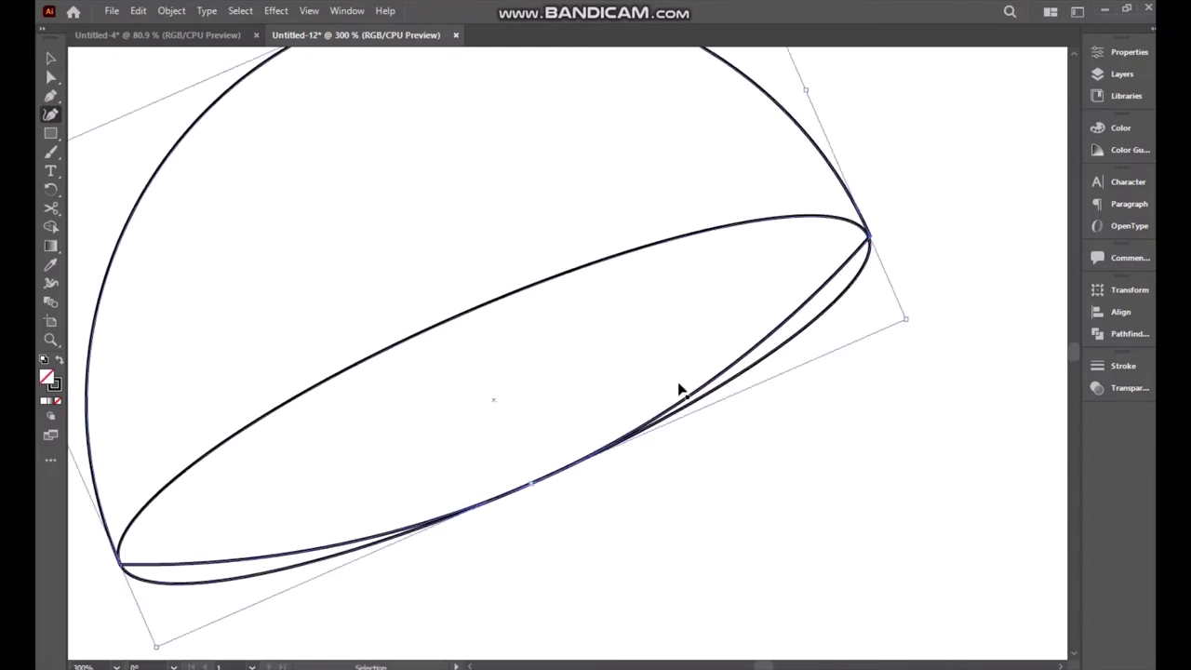
scroll(680, 390, up, 1)
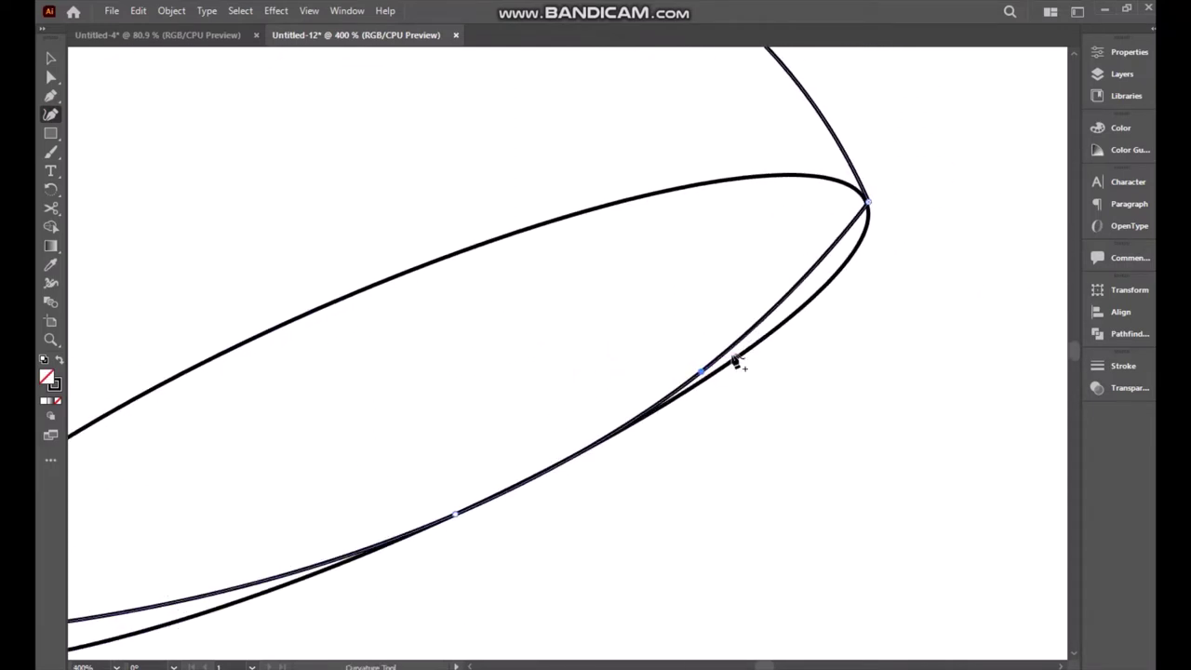
click(786, 321)
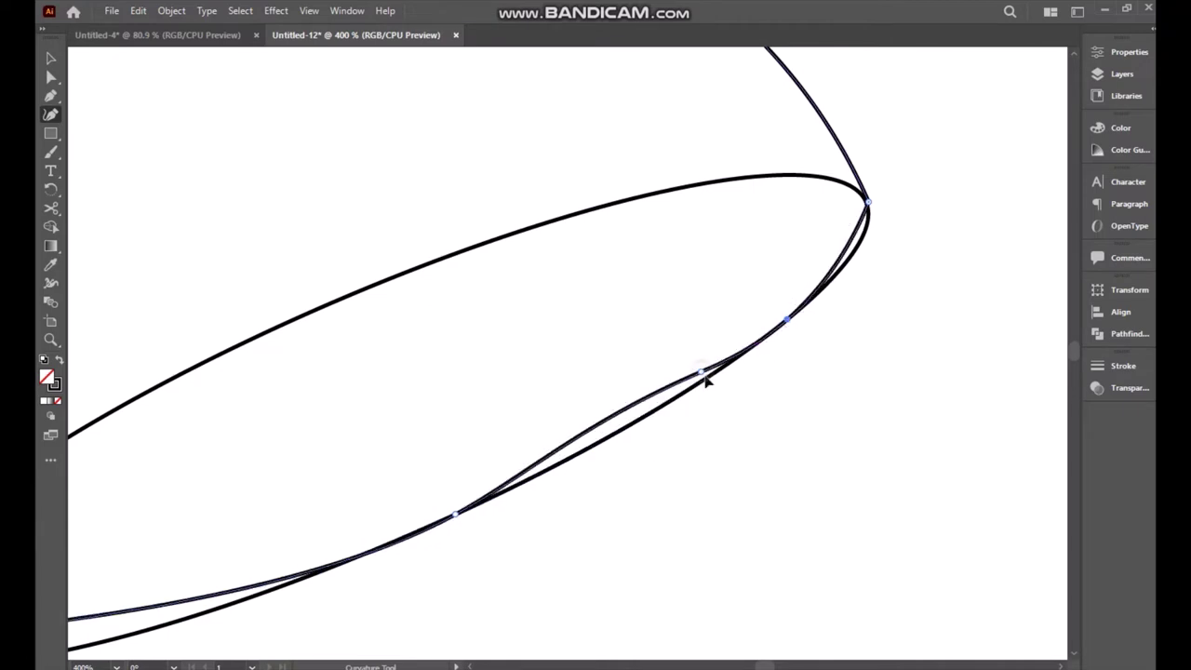
drag(703, 374, 709, 378)
click(848, 259)
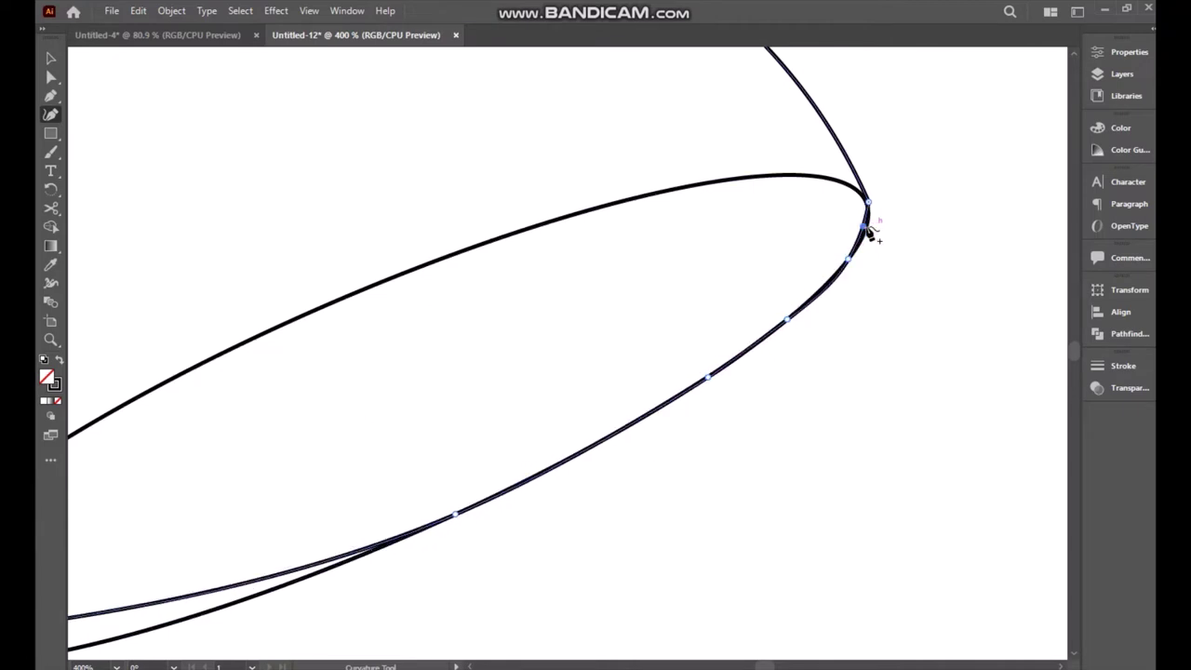
Add anchors near the left tip so the base follows the ellipse's lower rim, then zoom out.
scroll(638, 282, down, 3)
scroll(614, 391, left, 6)
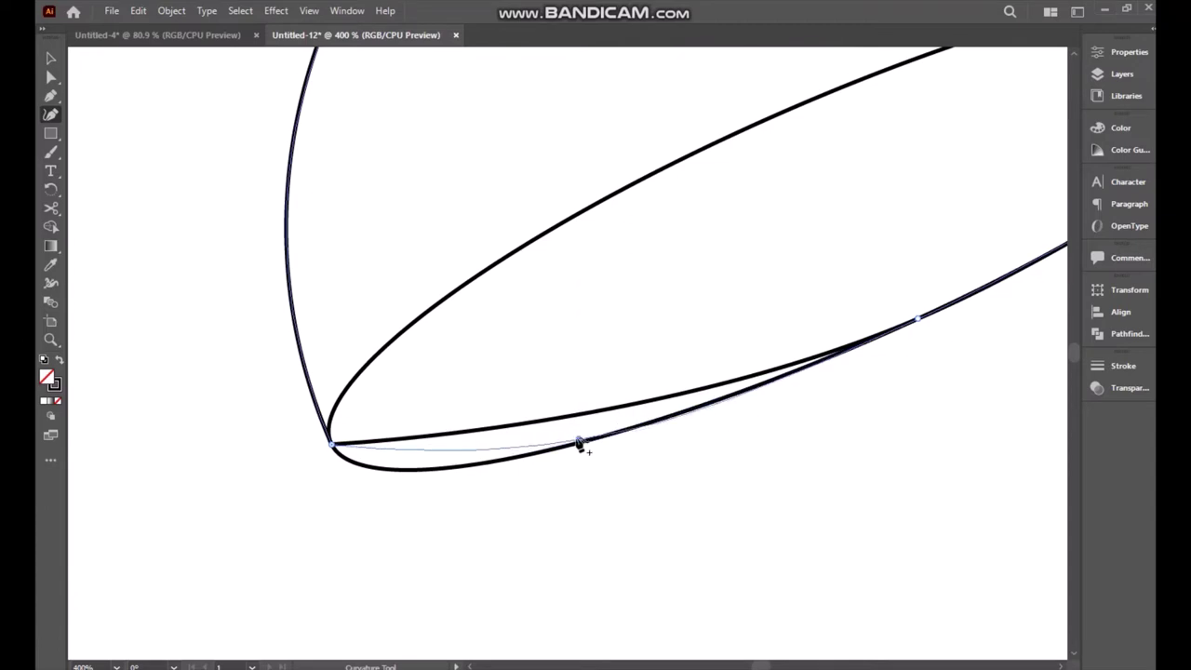
click(569, 438)
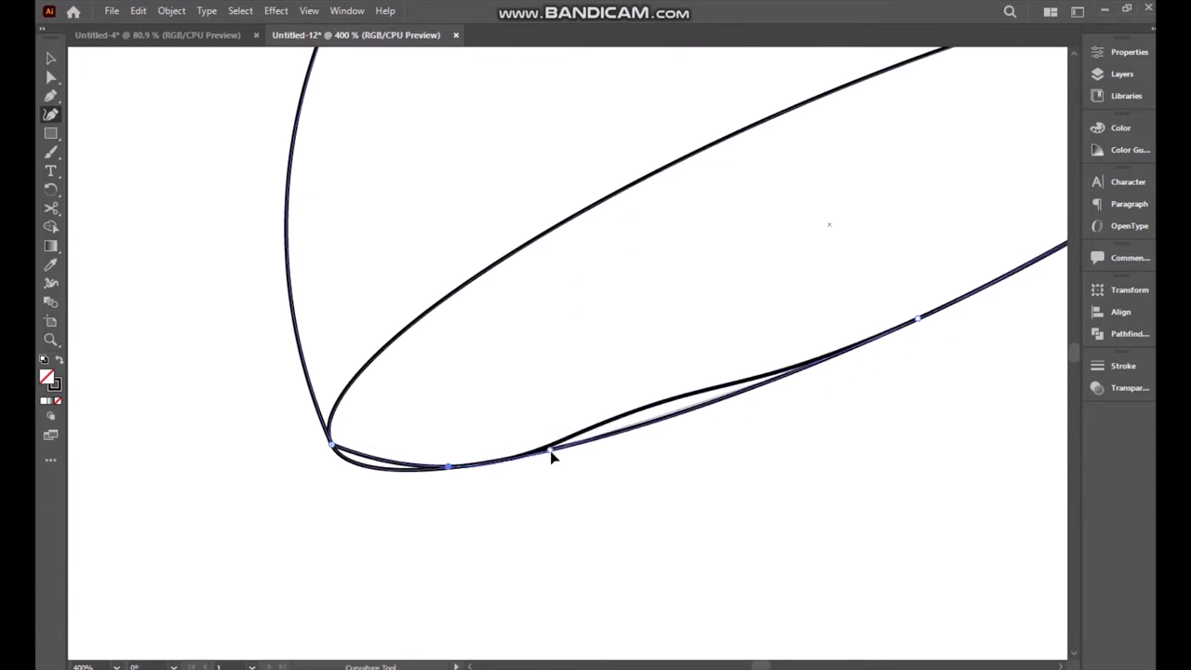
click(550, 452)
click(368, 467)
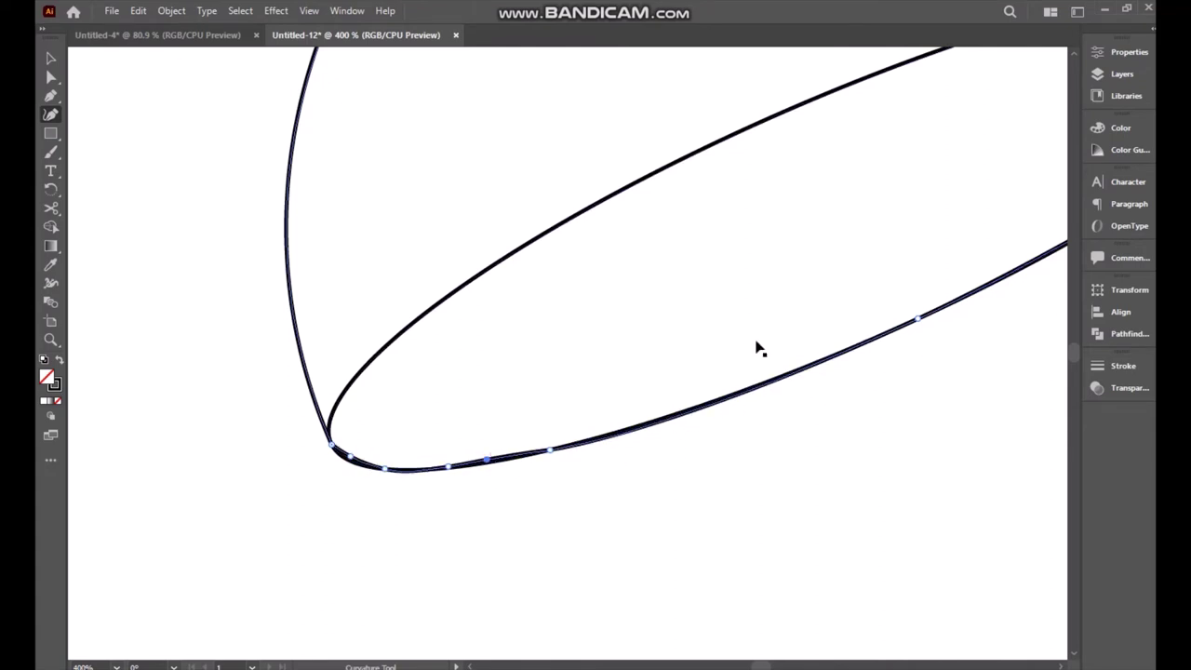
key(ctrl+minus)
key(ctrl+minus)
key(ctrl+minus)
key(ctrl+minus)
key(ctrl+minus)
Draw the first curved rib from the left rim up to the dome's top point.
key(v)
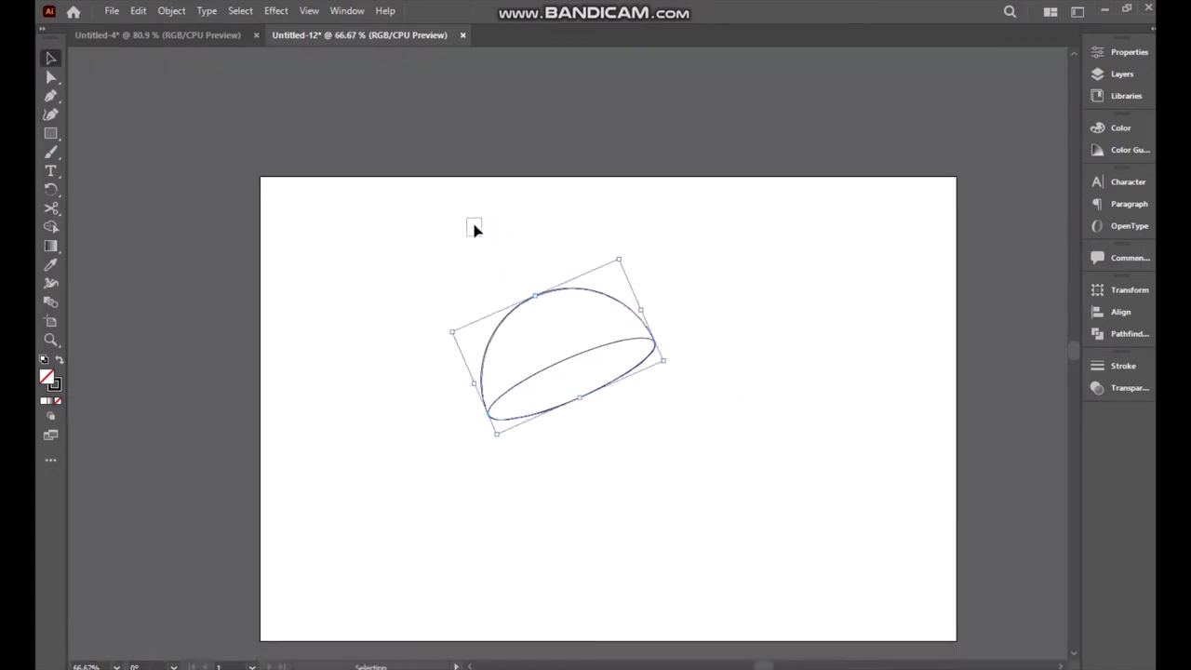
click(470, 183)
key(ctrl+plus)
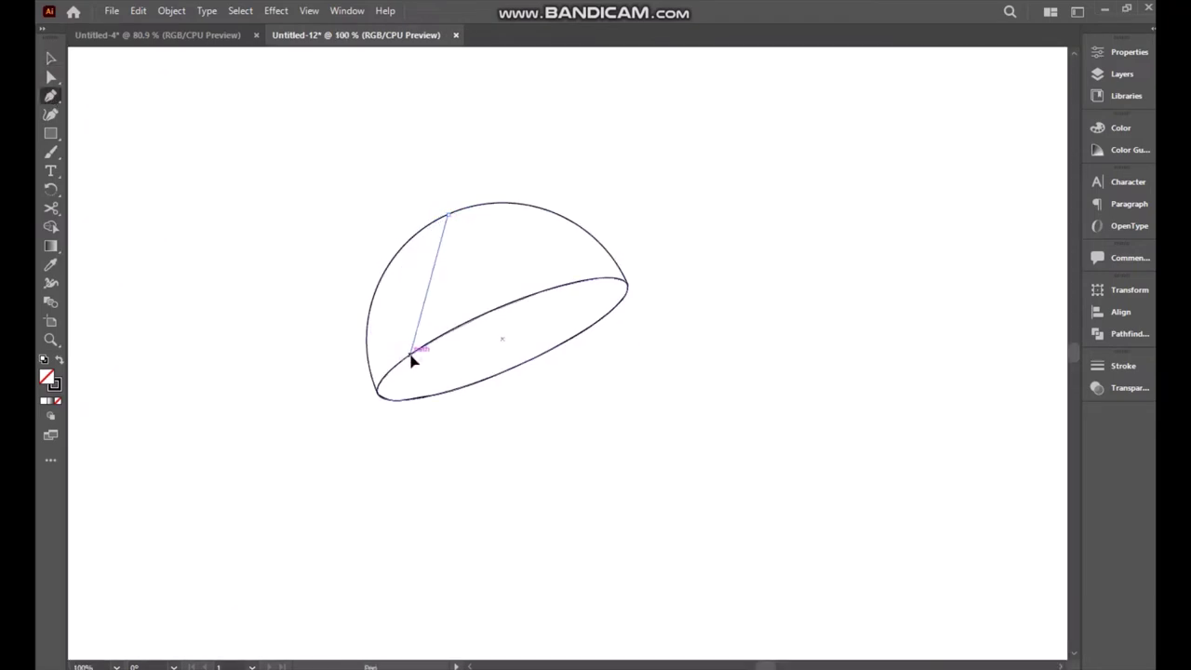
drag(410, 356, 443, 419)
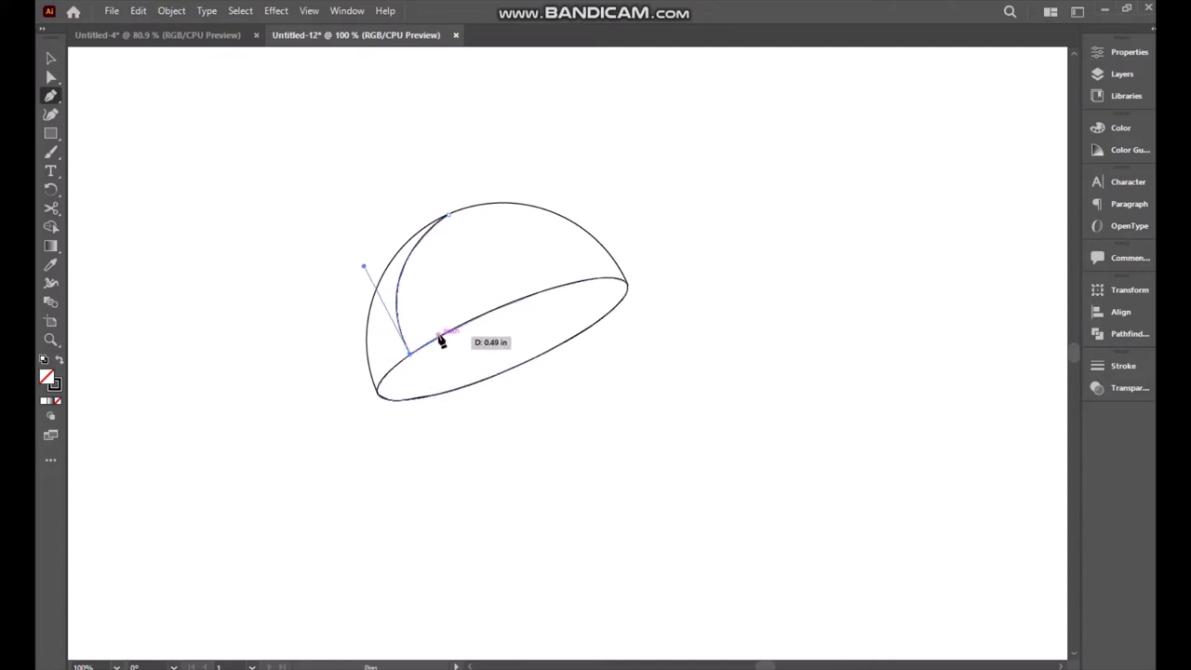
click(439, 335)
click(448, 214)
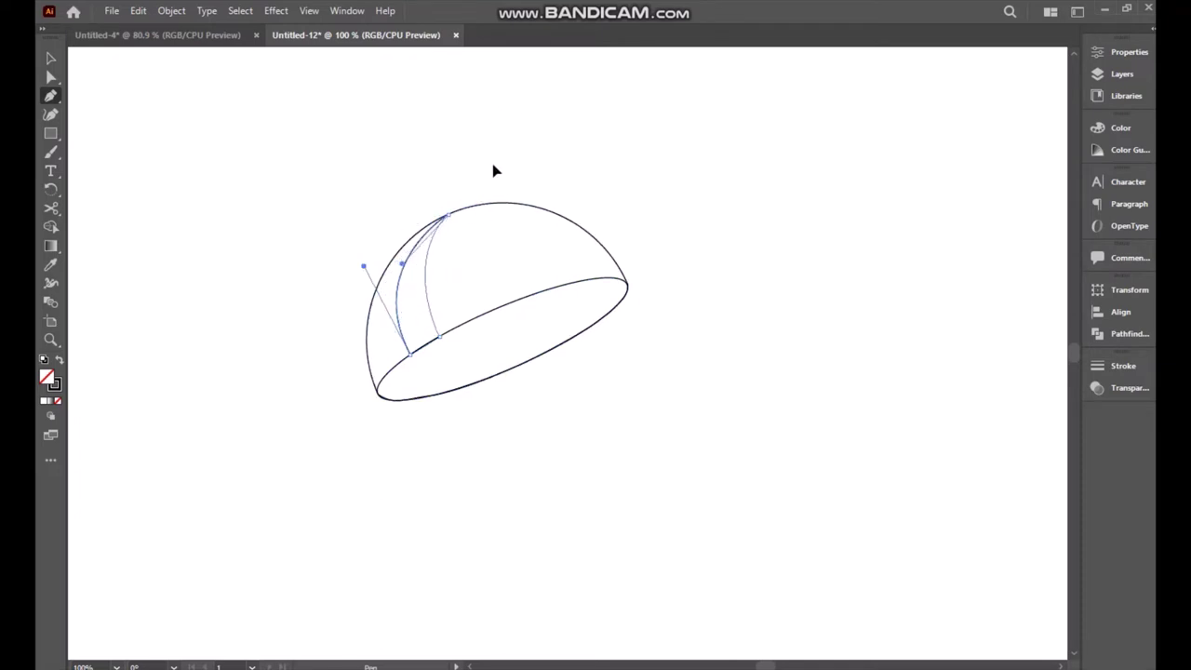
Draw more curved ribs from the top point down to the rim on both sides.
click(448, 214)
drag(473, 317, 504, 304)
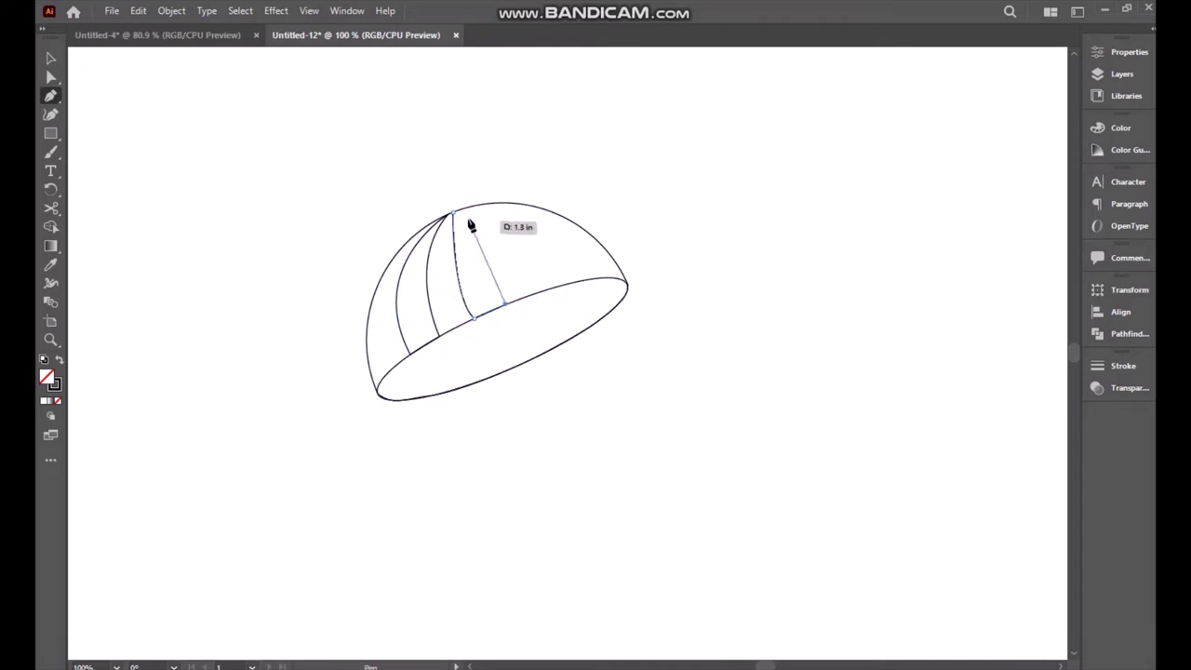
click(455, 213)
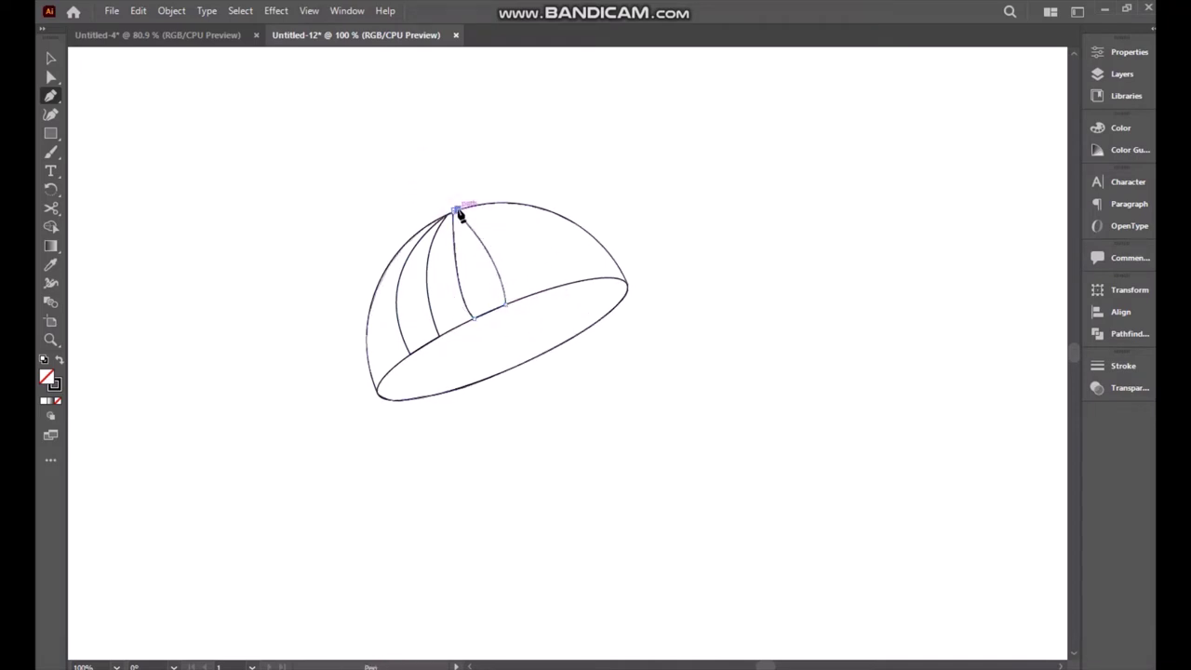
drag(551, 287, 545, 307)
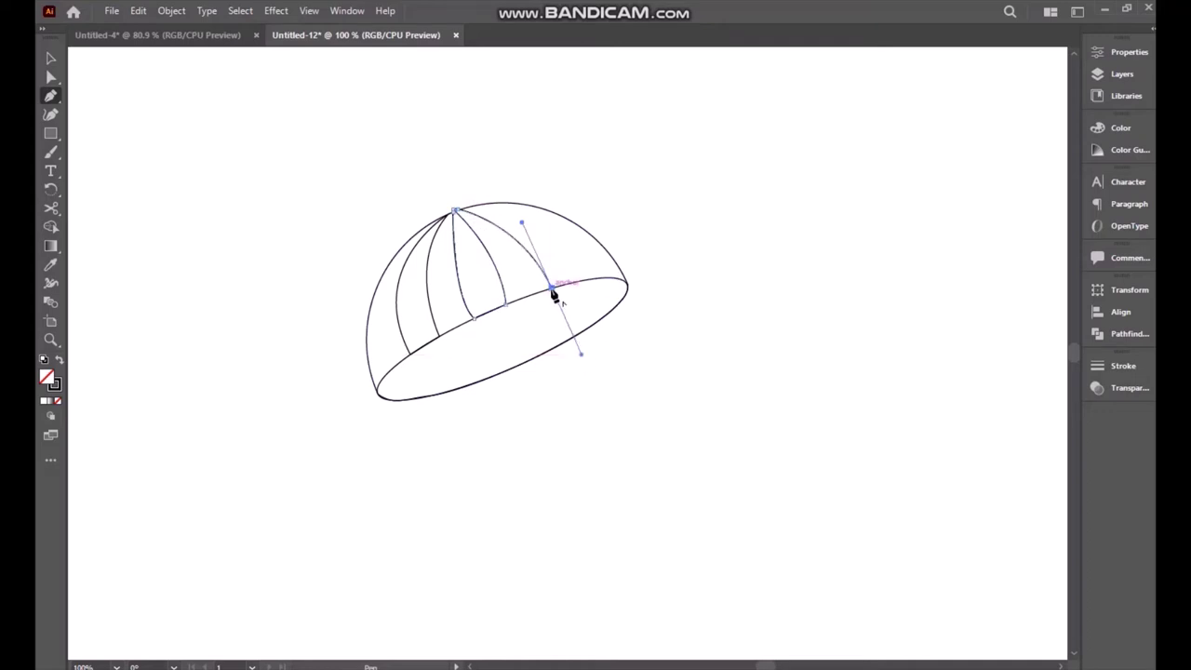
click(588, 279)
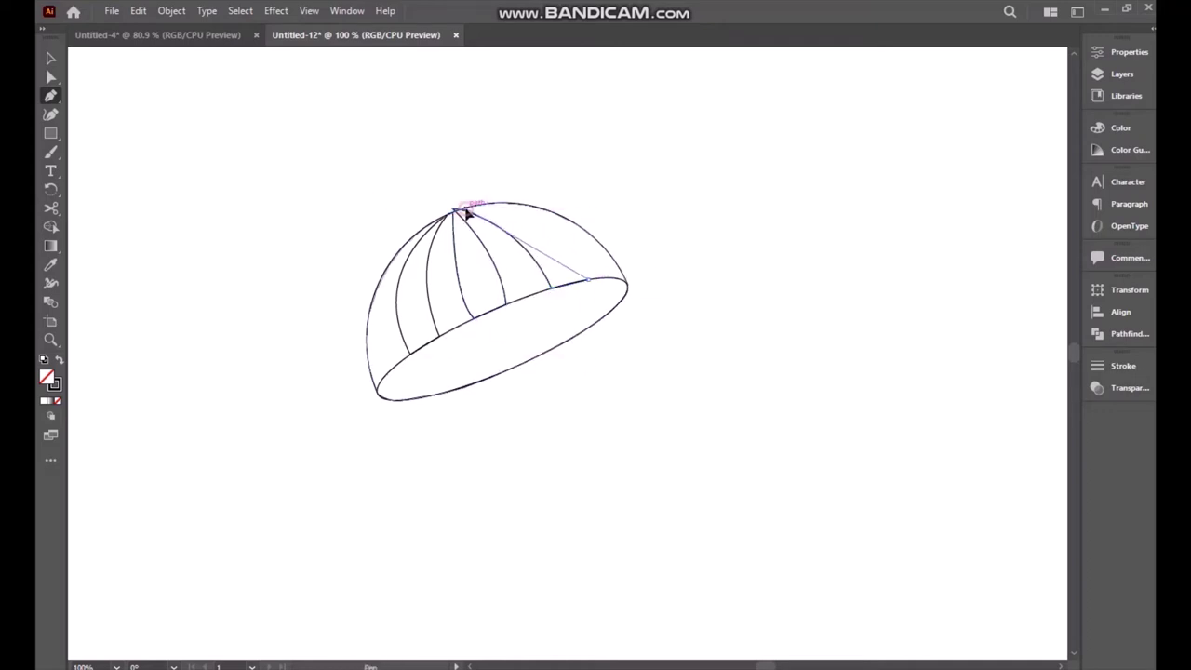
drag(455, 212, 375, 204)
Refine the leftmost rib's curve and deselect the rib paths.
click(51, 59)
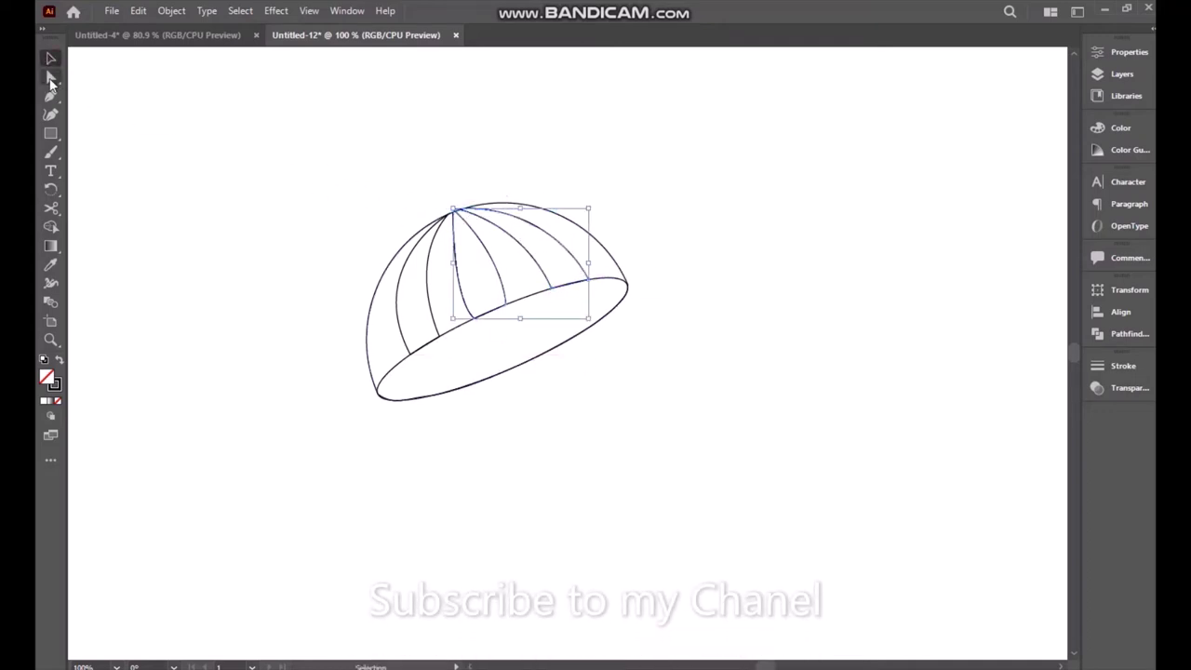
click(321, 228)
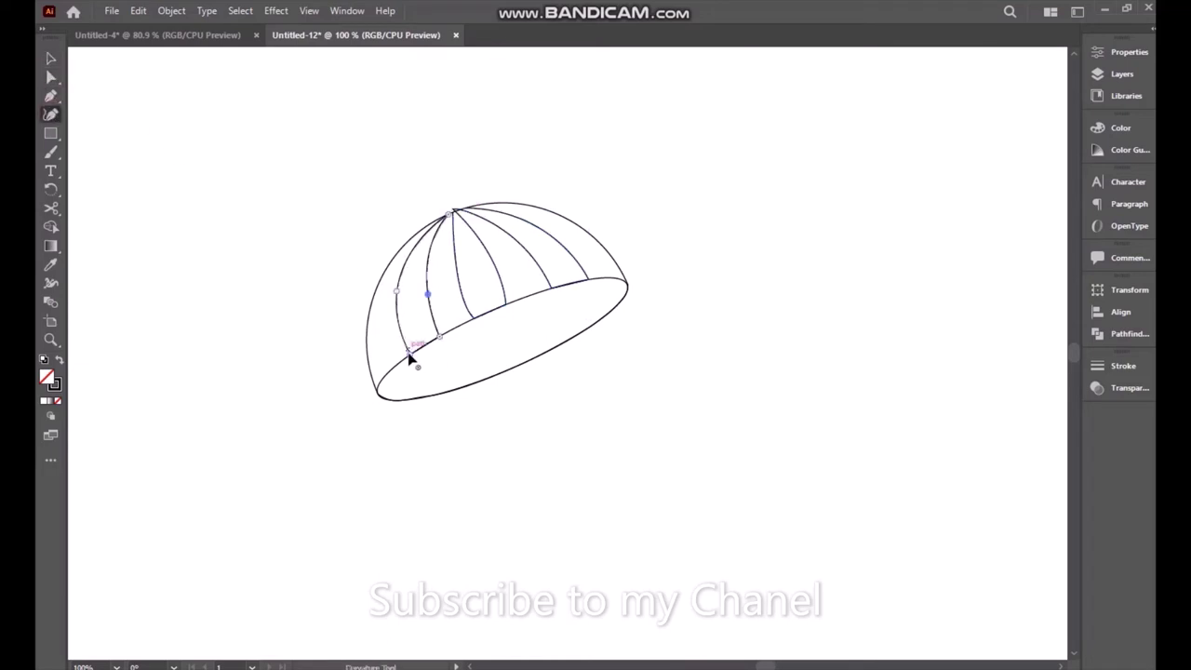
click(52, 58)
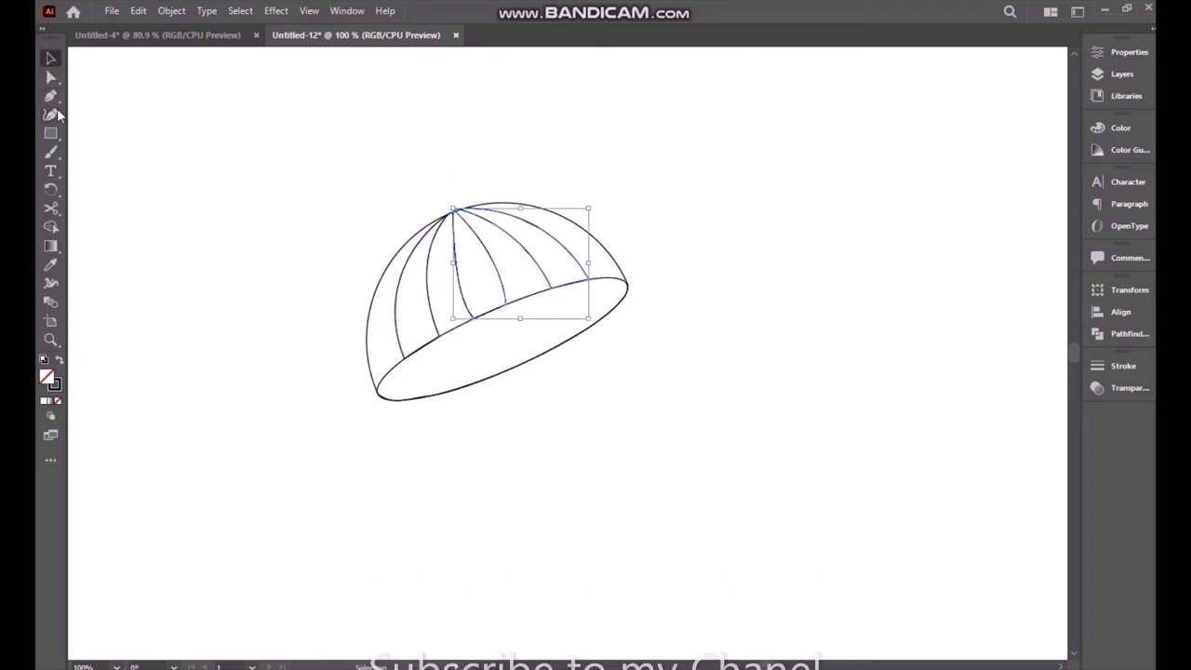
click(677, 305)
Draw a tall thin rectangle shaft, tilt it, and place it below the canopy's centre.
drag(215, 147, 223, 558)
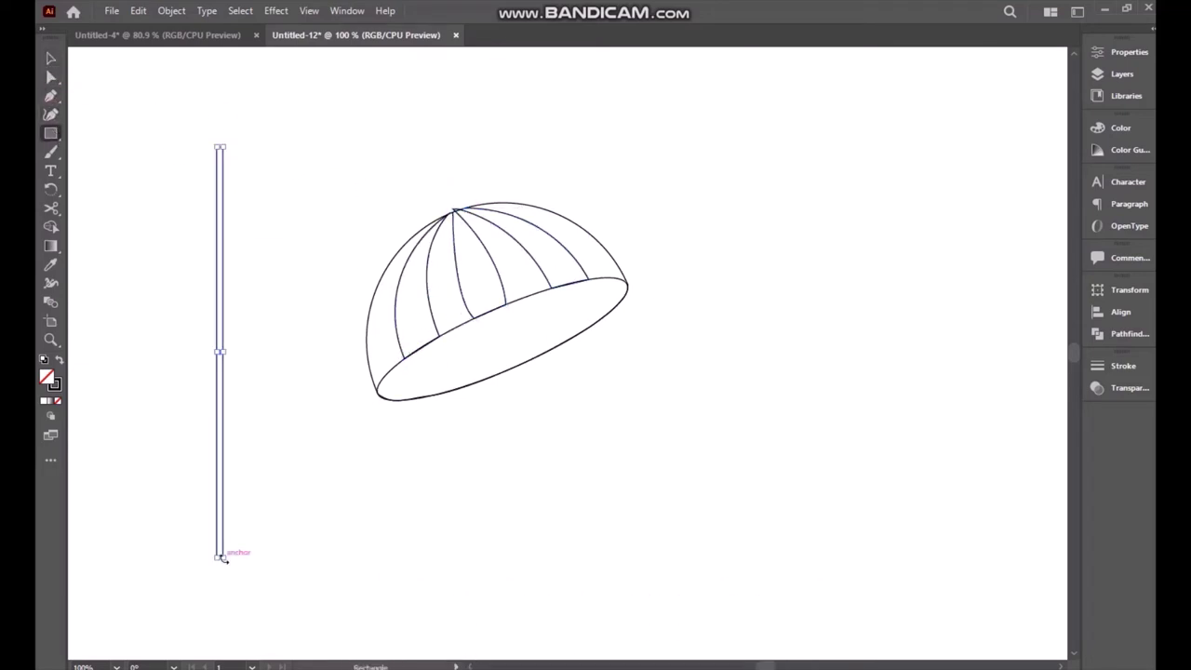
drag(224, 373, 537, 428)
drag(545, 199, 452, 181)
drag(507, 357, 547, 452)
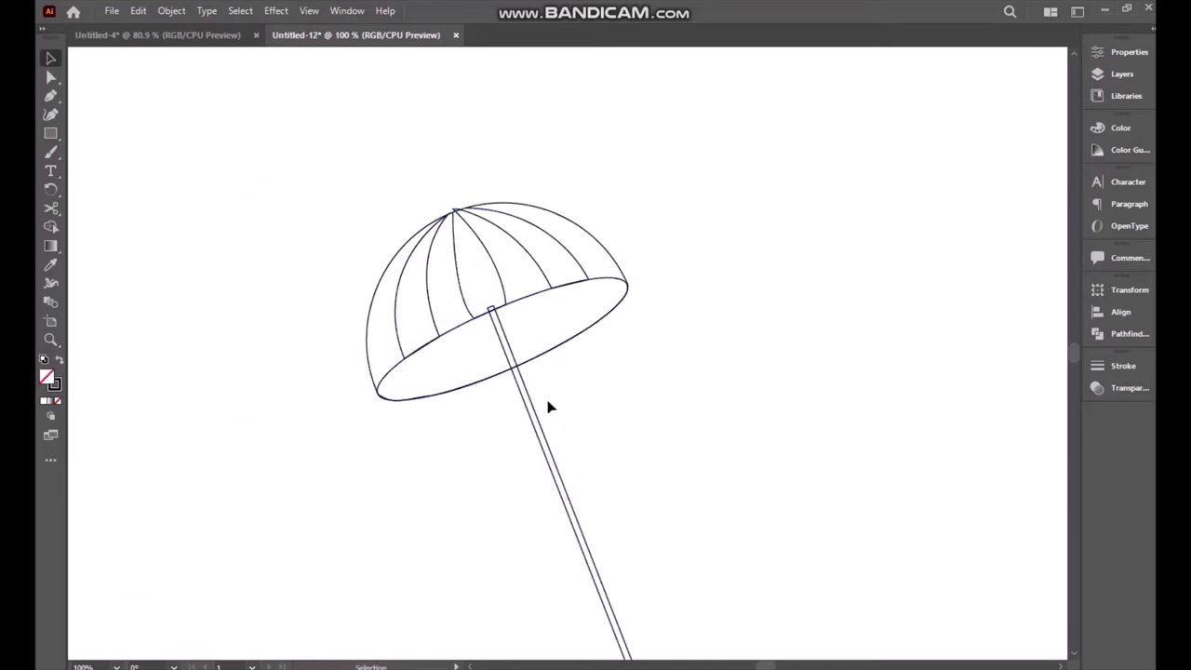
drag(531, 402, 526, 400)
Shorten the shaft from its bottom end and zoom out to the artboard.
scroll(590, 418, down, 4)
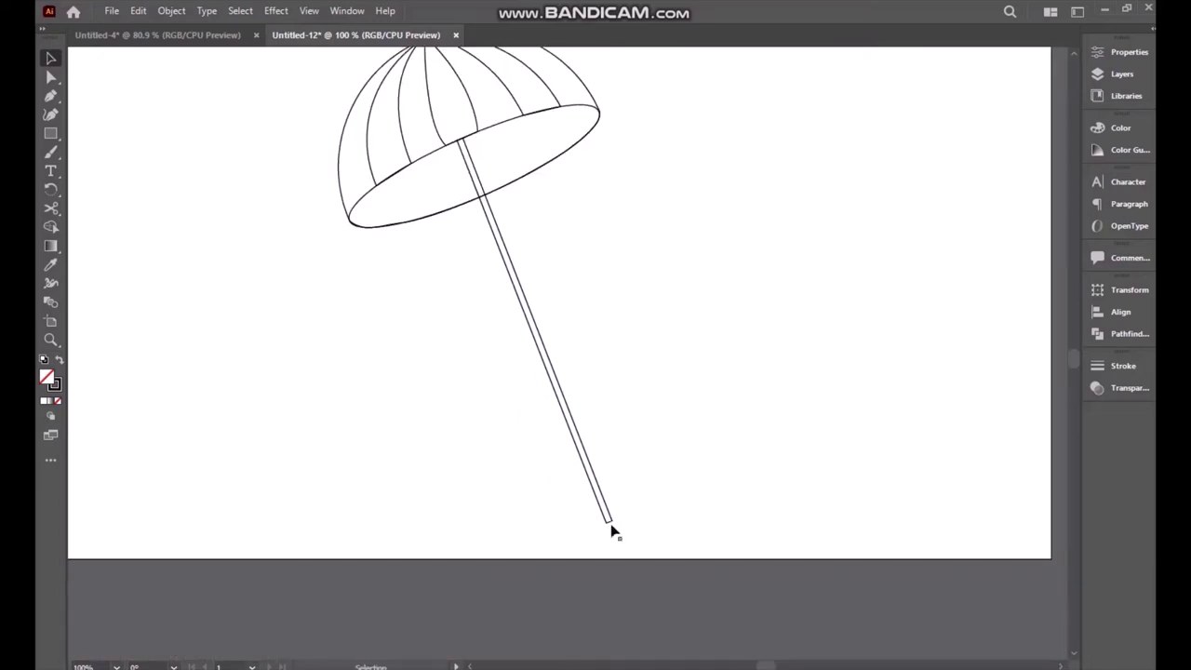
drag(612, 526, 540, 345)
key(ctrl+minus)
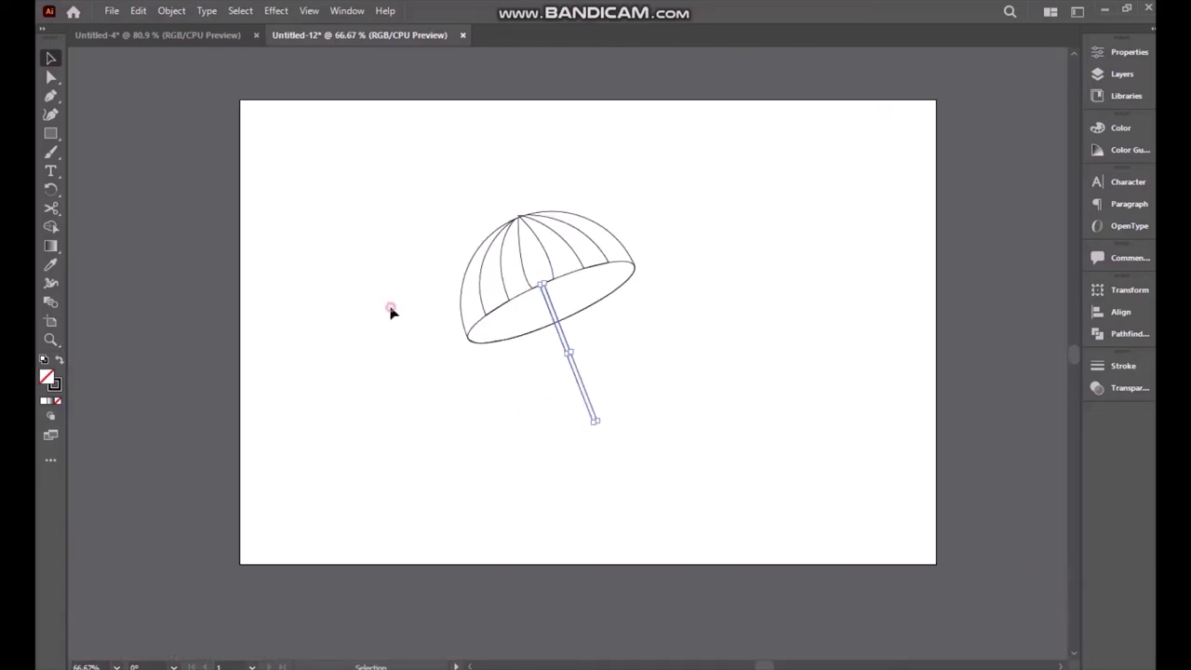
Draw a small black-filled rectangle and move it onto the canopy's top tip.
drag(458, 177, 470, 198)
double_click(47, 377)
key(Return)
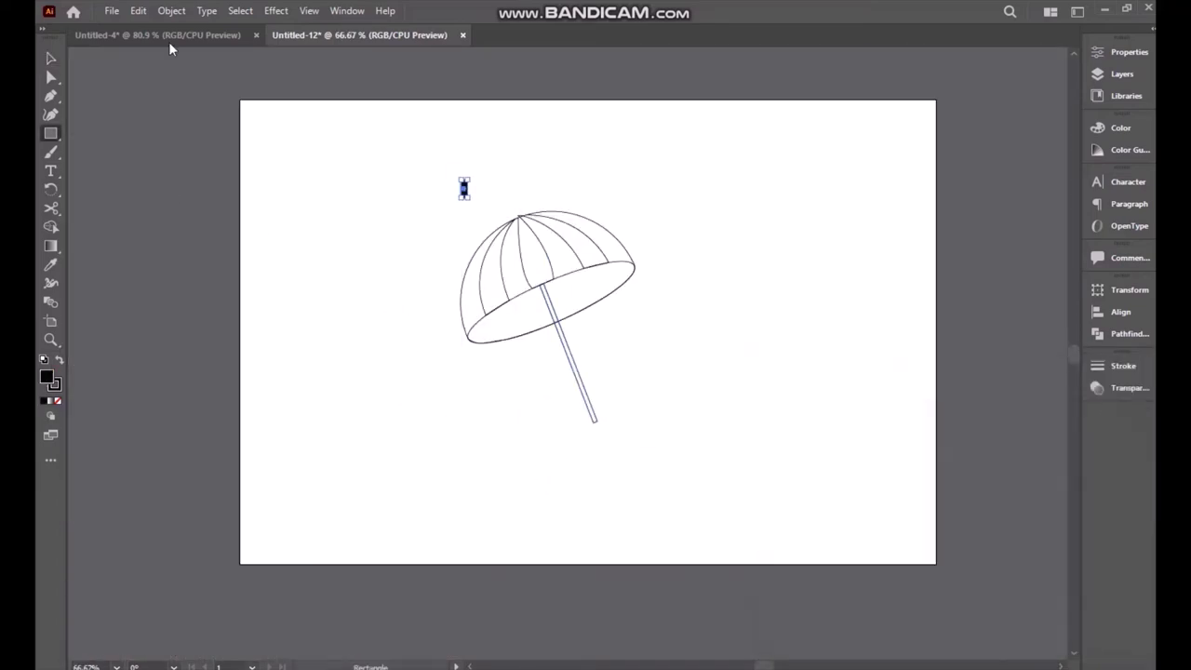
drag(477, 160, 514, 216)
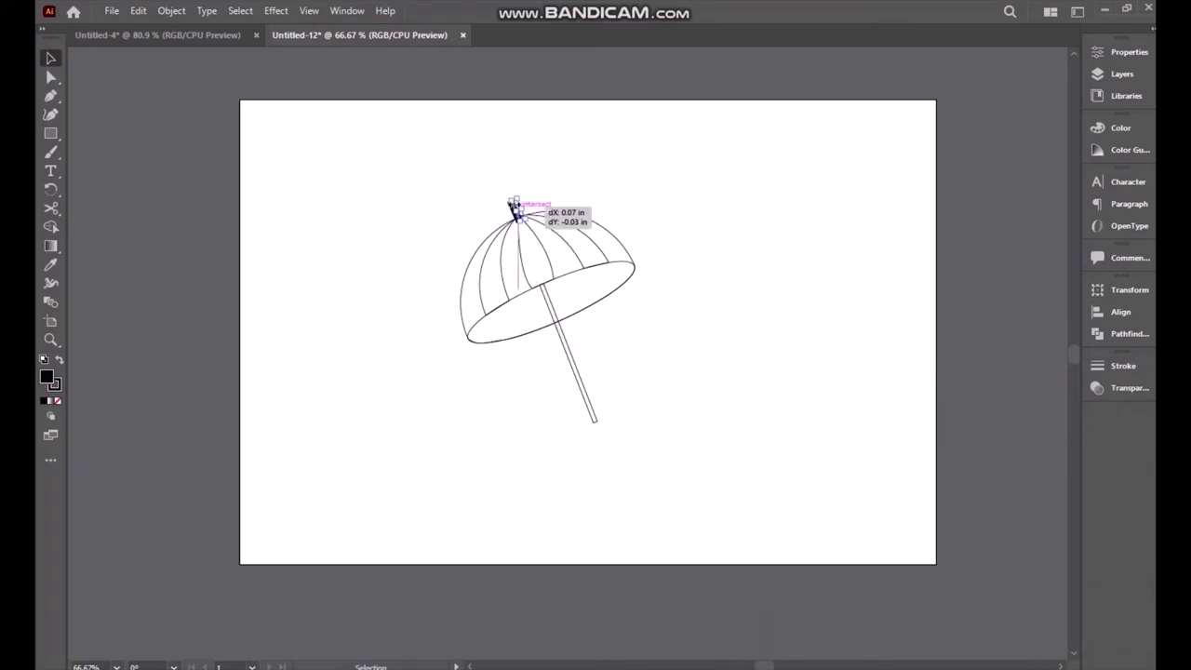
Zoom in and rotate the black cap upright on the umbrella tip.
key(ctrl+plus)
key(ctrl+plus)
key(ctrl+plus)
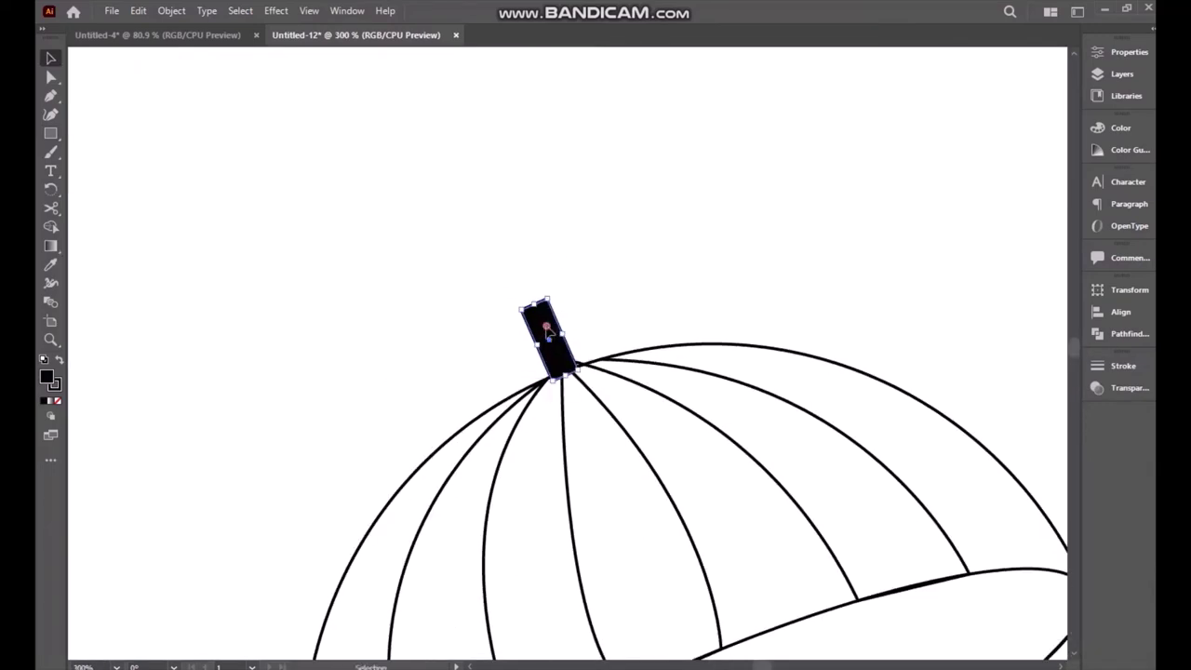
key(ctrl+minus)
key(ctrl+minus)
key(ctrl+minus)
key(ctrl+minus)
key(ctrl+plus)
key(ctrl+plus)
key(ctrl+plus)
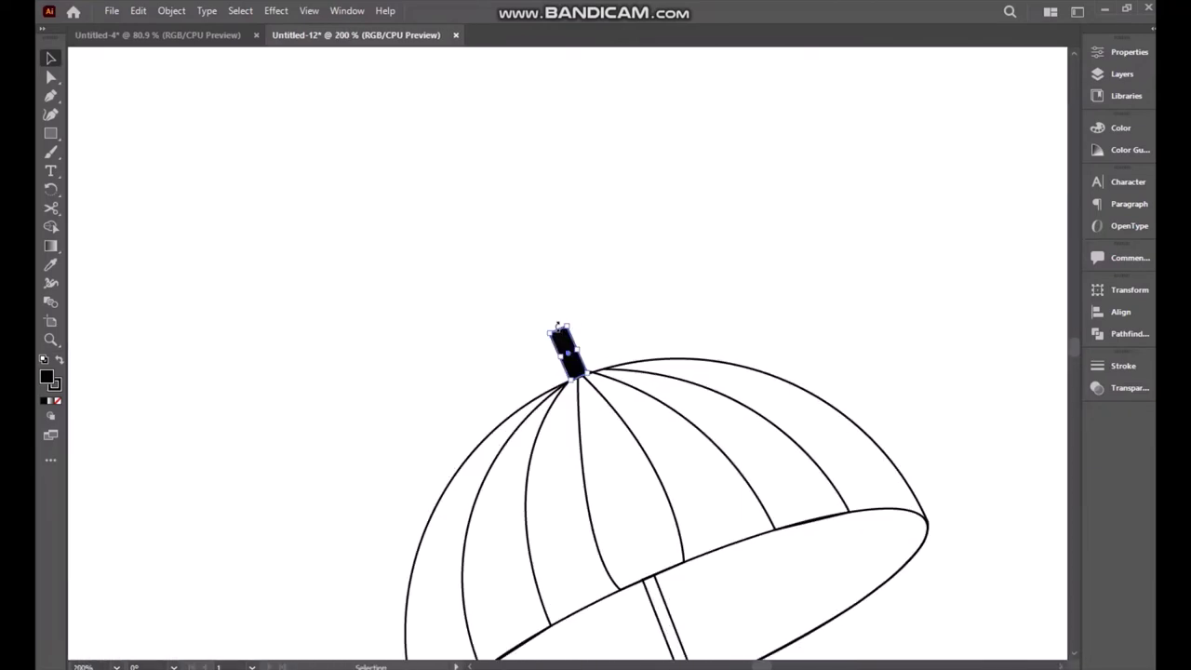
key(ctrl+plus)
drag(552, 318, 562, 311)
key(ctrl+minus)
key(ctrl+minus)
key(ctrl+minus)
key(ctrl+minus)
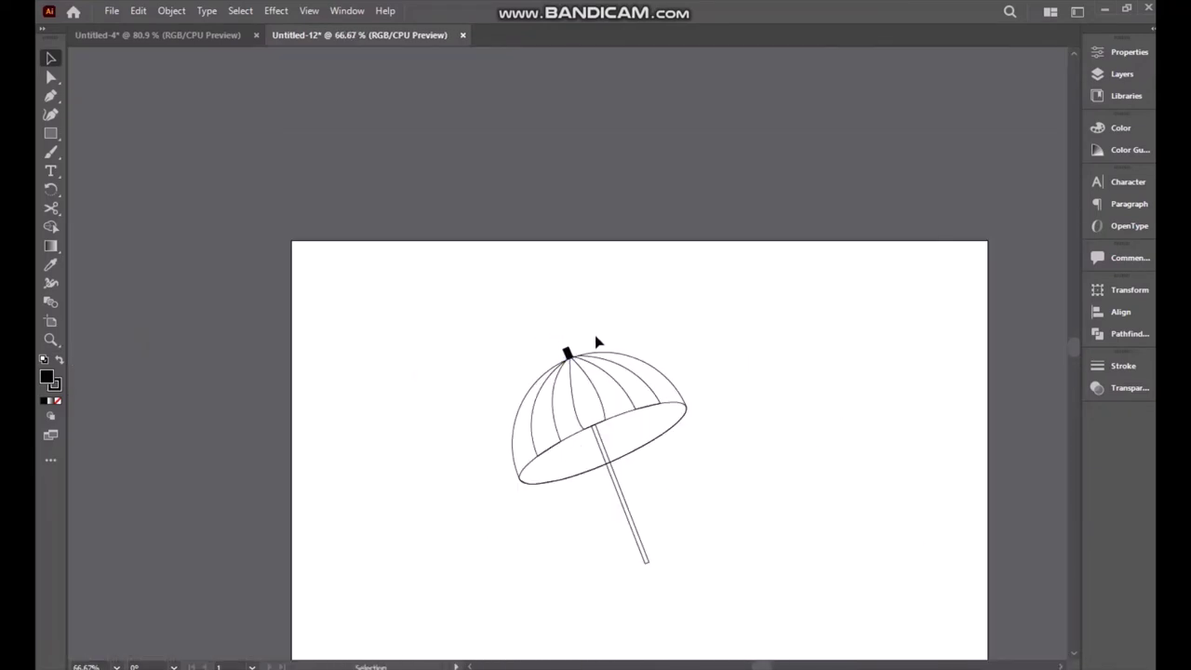
Isolate the shaft, fill it solid black, and exit isolation mode.
double_click(623, 502)
click(51, 393)
click(625, 332)
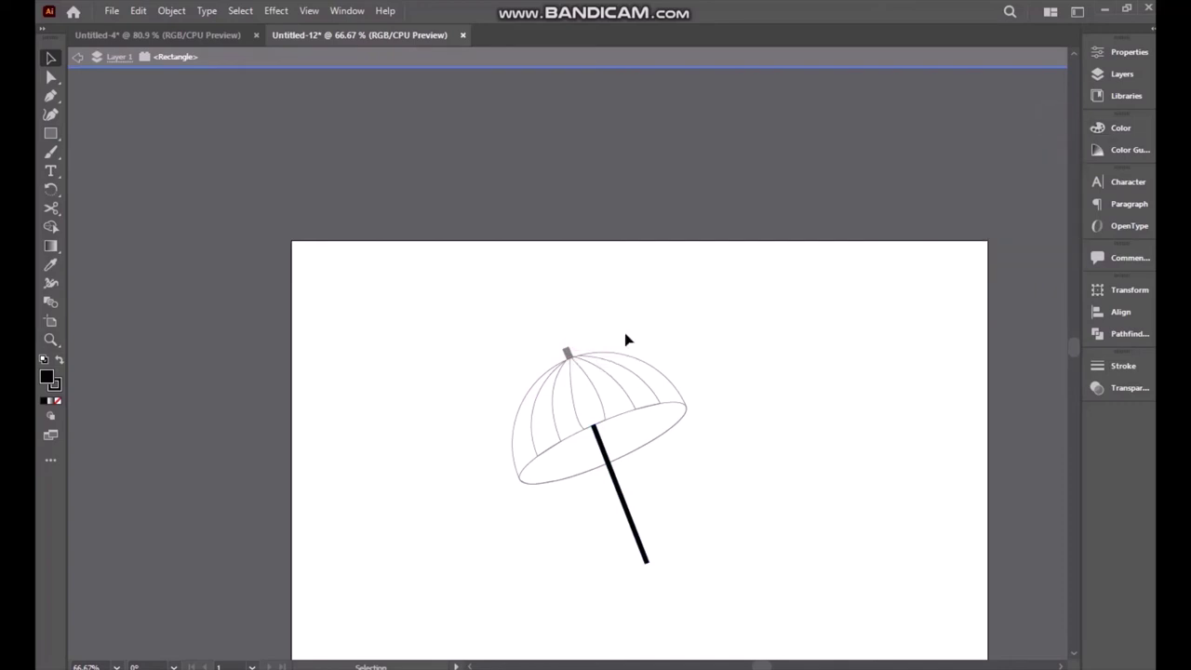
double_click(459, 409)
Fill only the canopy coral red, after undoing a red fill applied to the whole umbrella.
drag(493, 334, 689, 565)
double_click(47, 377)
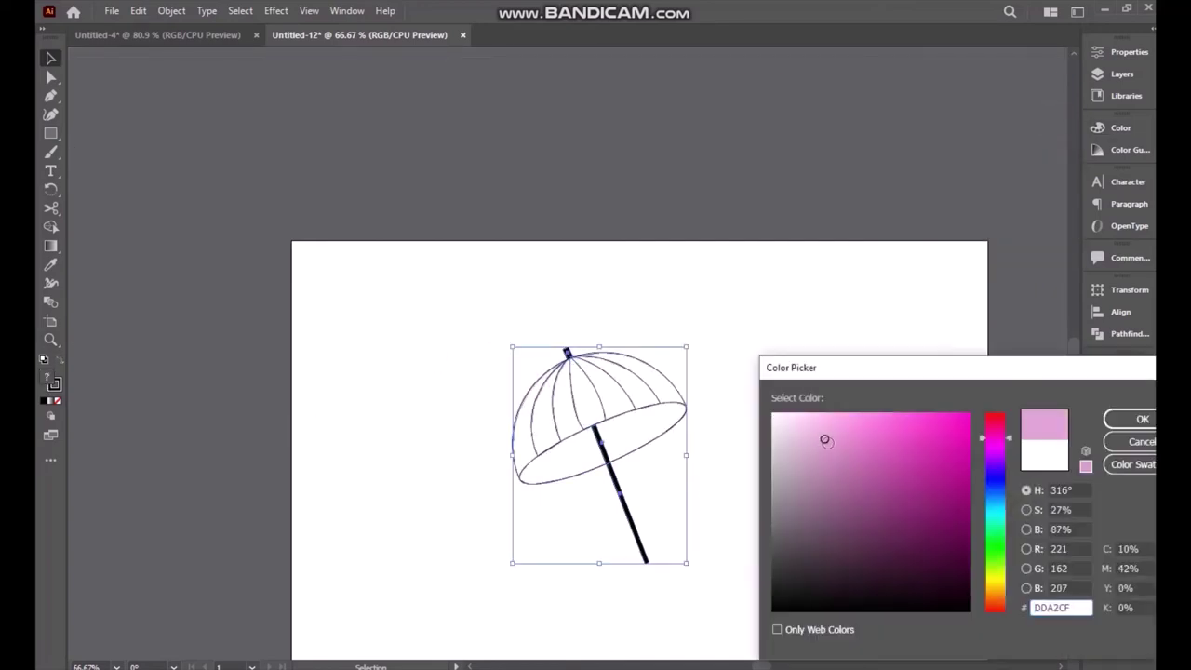
click(890, 425)
click(1124, 421)
key(ctrl+z)
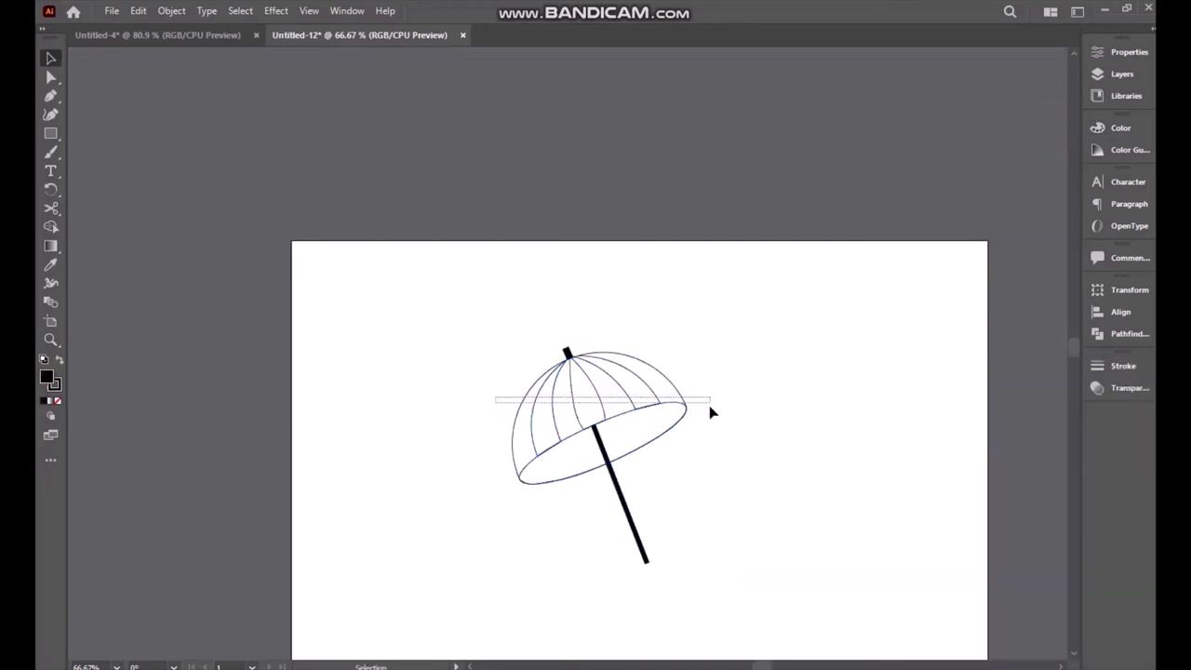
click(686, 409)
double_click(47, 377)
click(996, 414)
click(893, 419)
click(1143, 419)
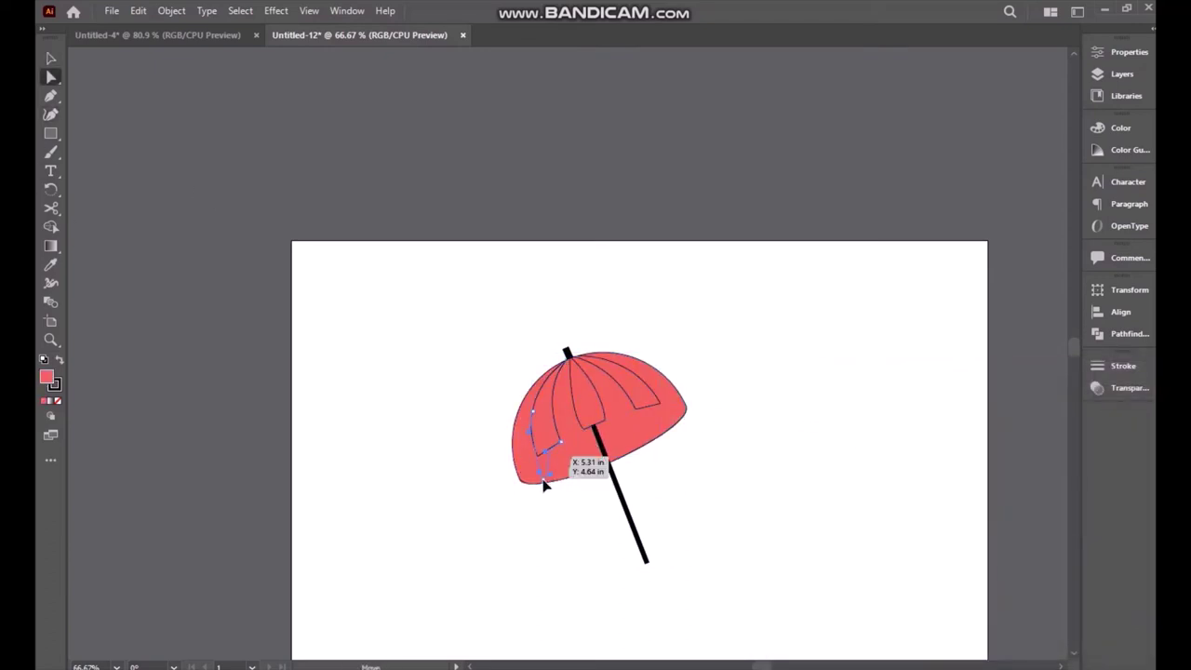
Drag panel-line anchors into curves, bending the leftmost rib from tip to edge.
mouse_move(544, 481)
mouse_down()
mouse_move(573, 480)
mouse_move(549, 482)
mouse_up()
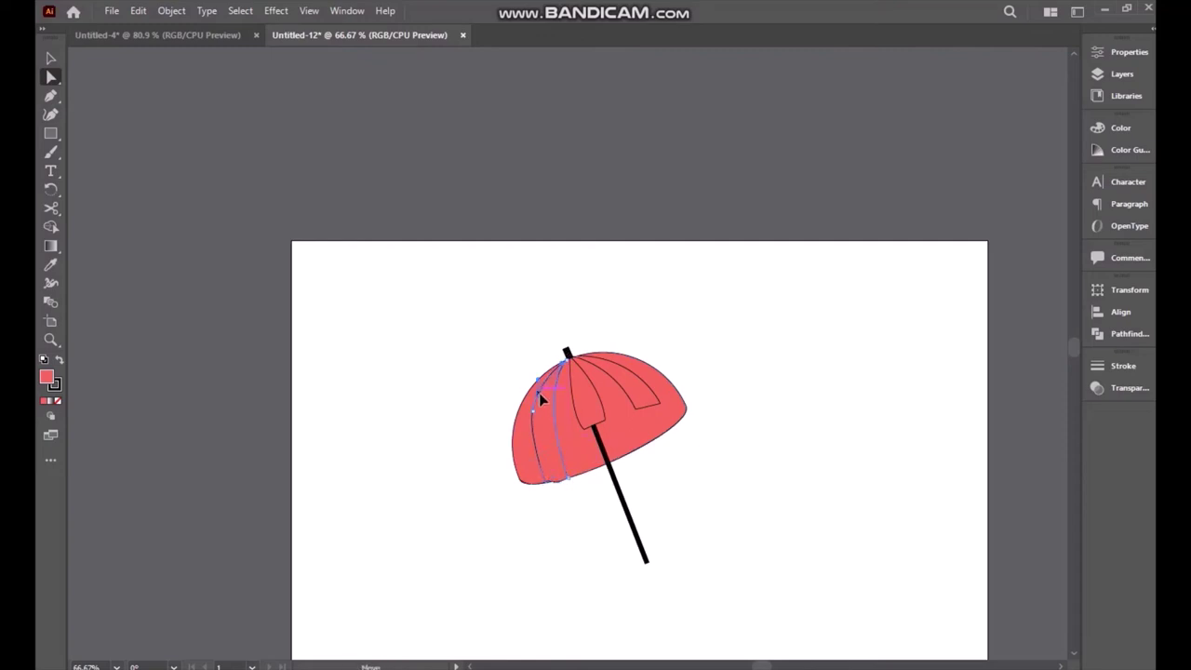
drag(587, 436, 647, 430)
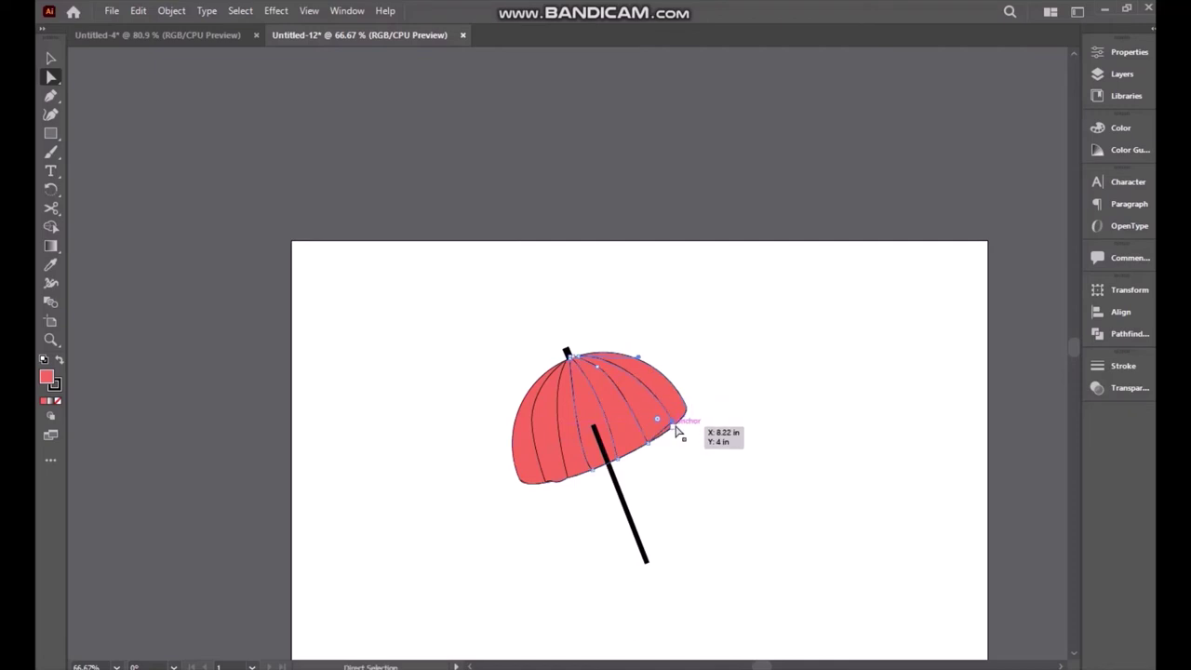
key(ctrl+equal)
key(ctrl+equal)
click(344, 346)
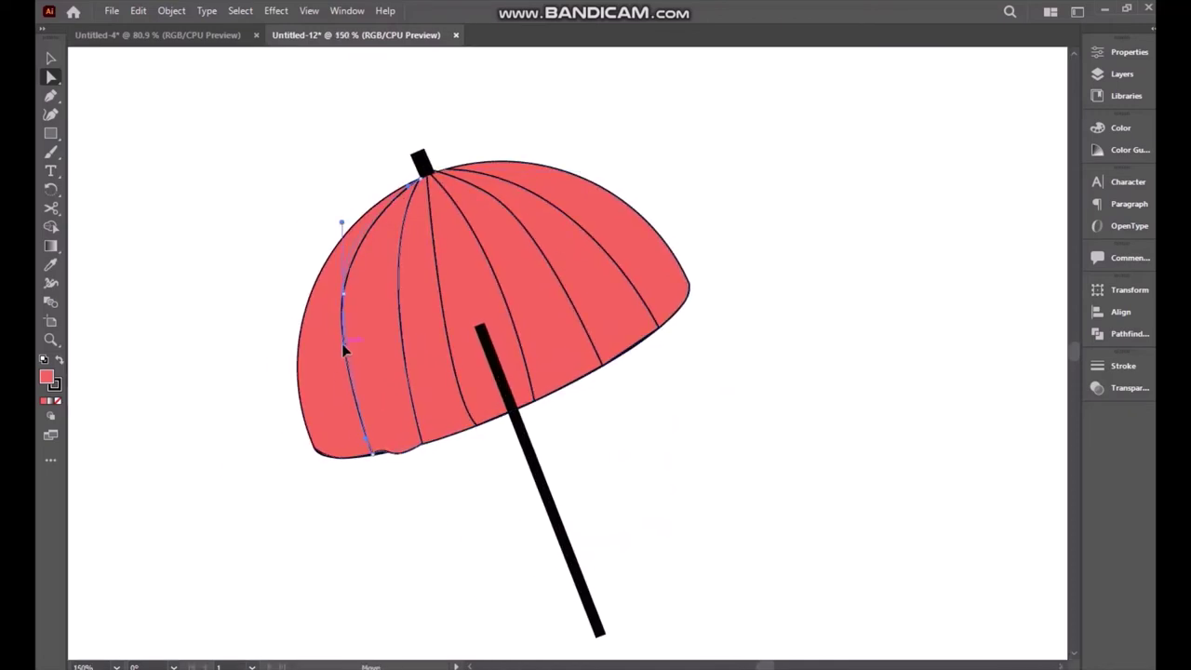
drag(344, 337, 340, 306)
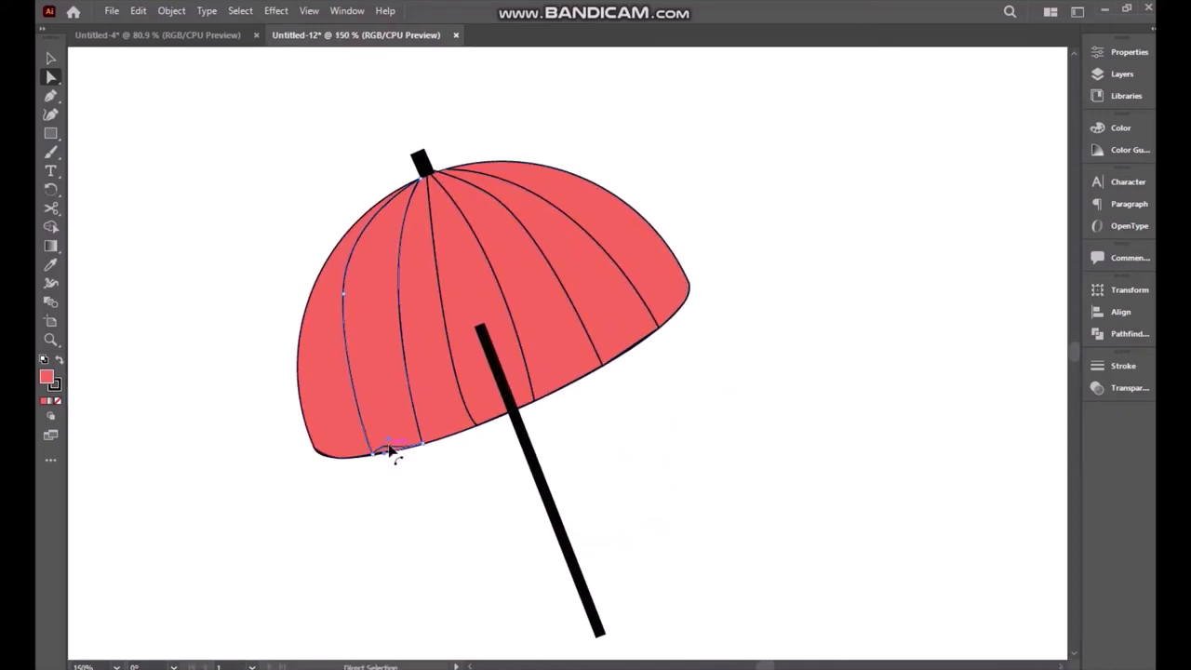
Move the shaft so it meets the canopy's lower edge.
key(v)
drag(513, 416, 559, 493)
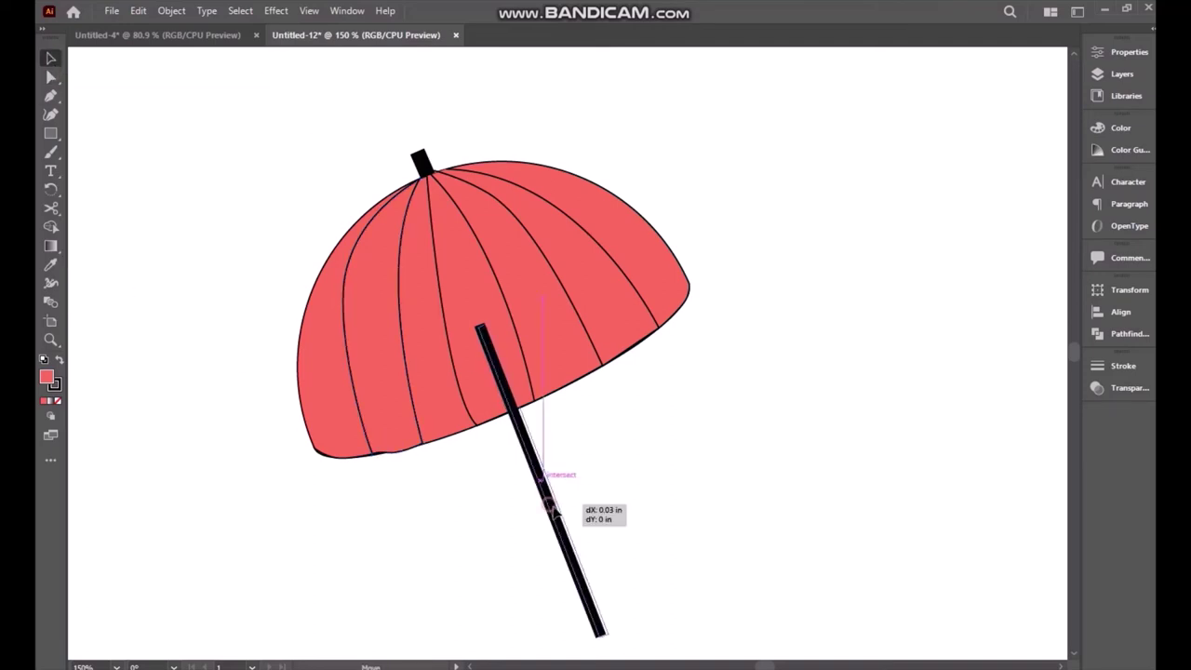
key(ctrl+minus)
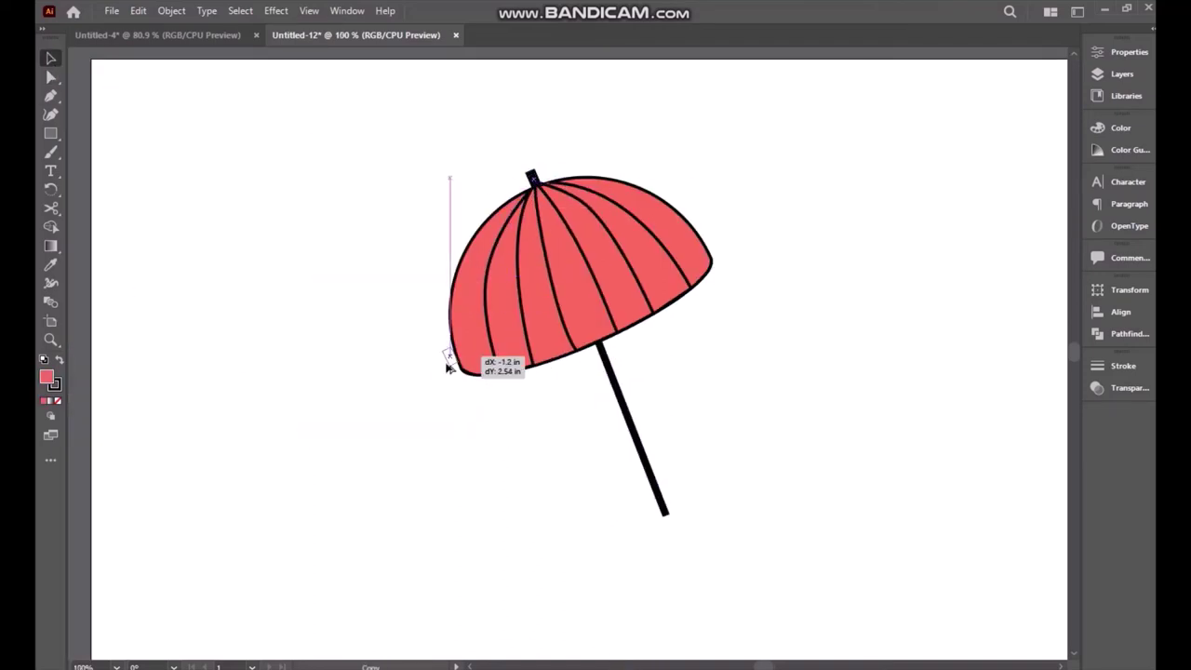
Nudge the small black cap against the canopy's lower-left corner edge.
key(ctrl+plus)
key(ctrl+plus)
key(ctrl+plus)
key(ctrl+plus)
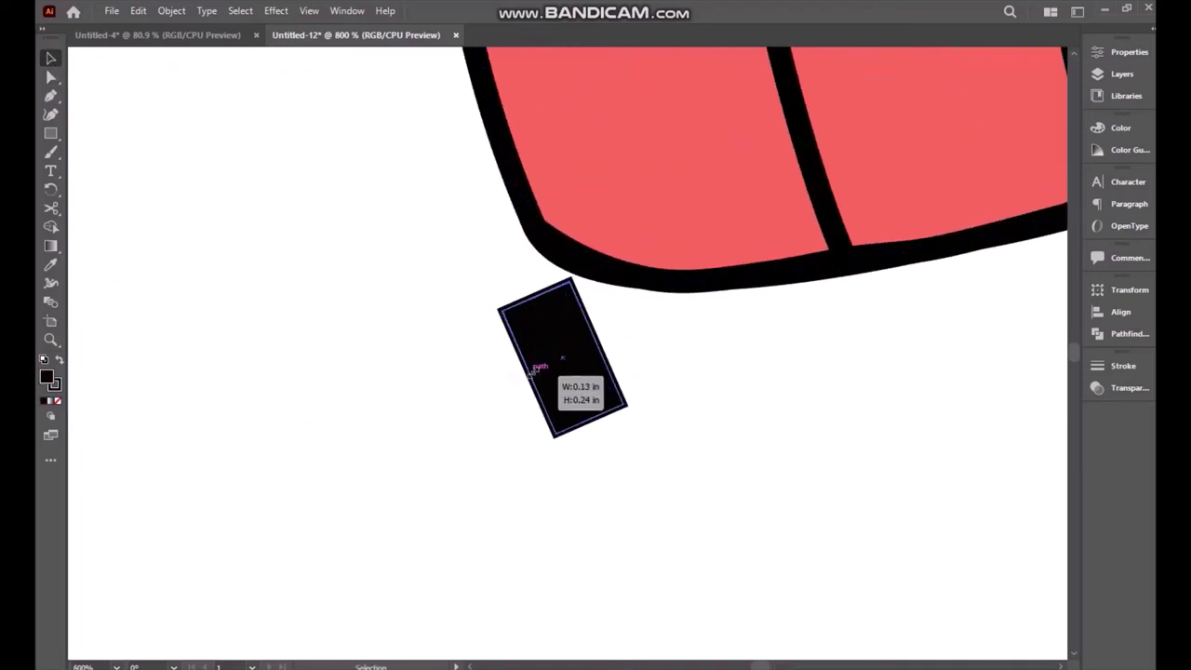
drag(588, 366, 570, 298)
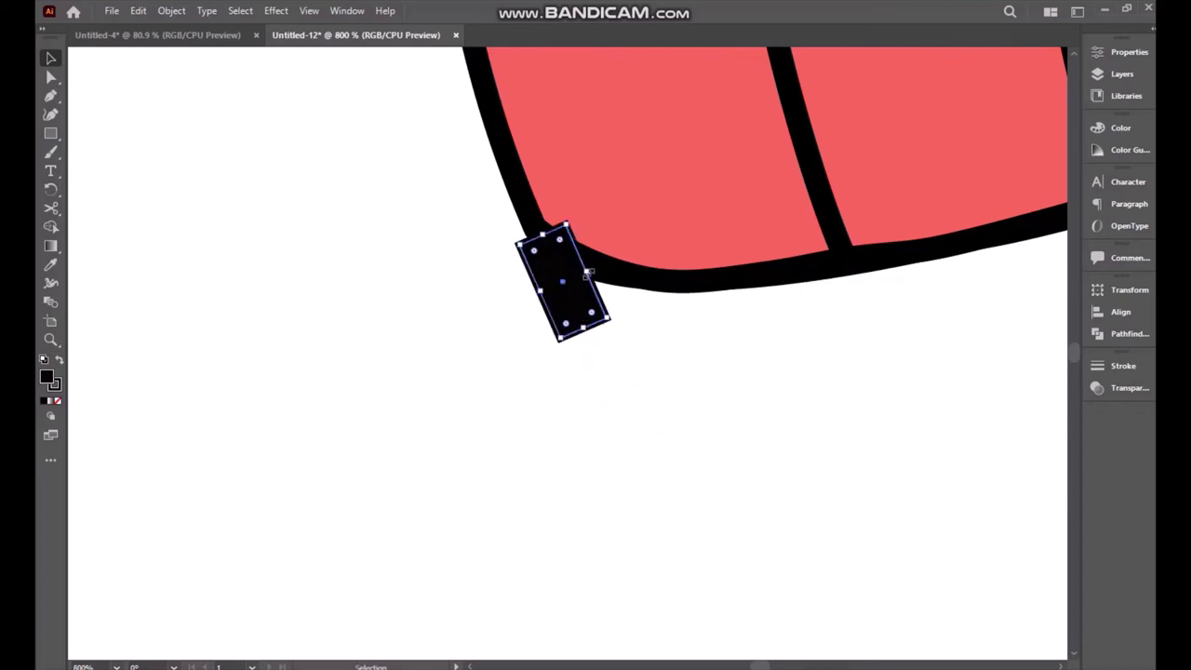
key(ctrl+1)
click(503, 332)
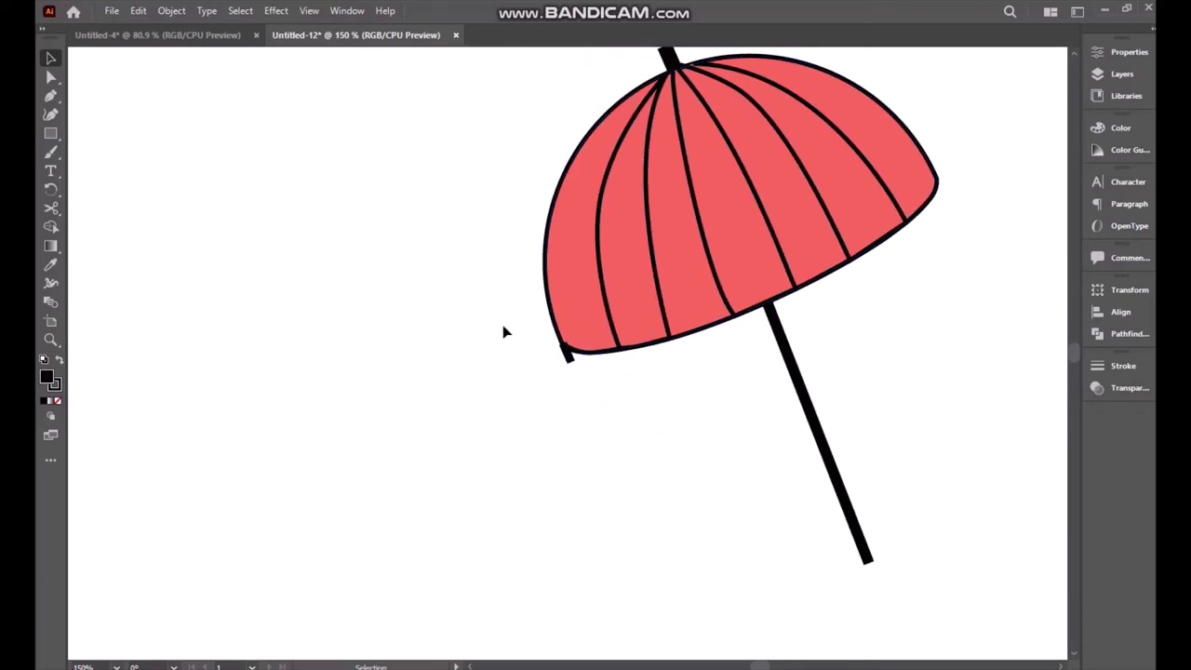
key(ctrl+plus)
key(ctrl+plus)
key(ctrl+plus)
key(ctrl+plus)
scroll(539, 550, up, 3)
click(202, 490)
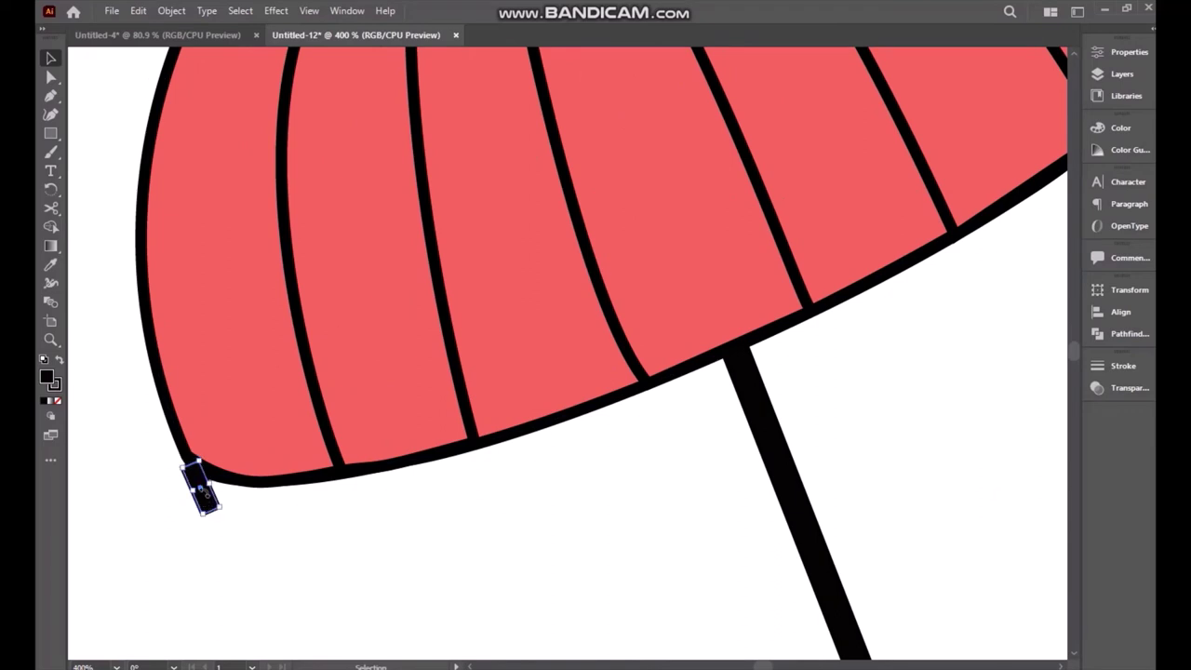
key(ctrl+0)
key(ctrl+1)
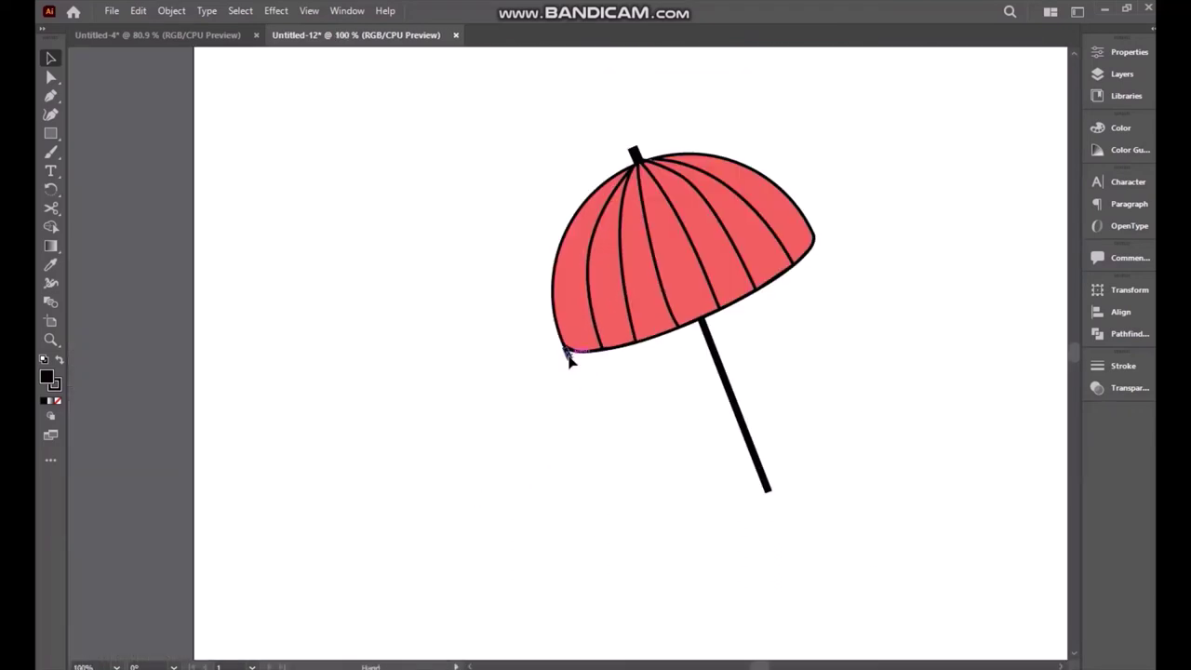
Duplicate the black cap onto each rib end along the canopy's lower rim, through to the right corner.
drag(570, 361, 682, 341)
click(640, 349)
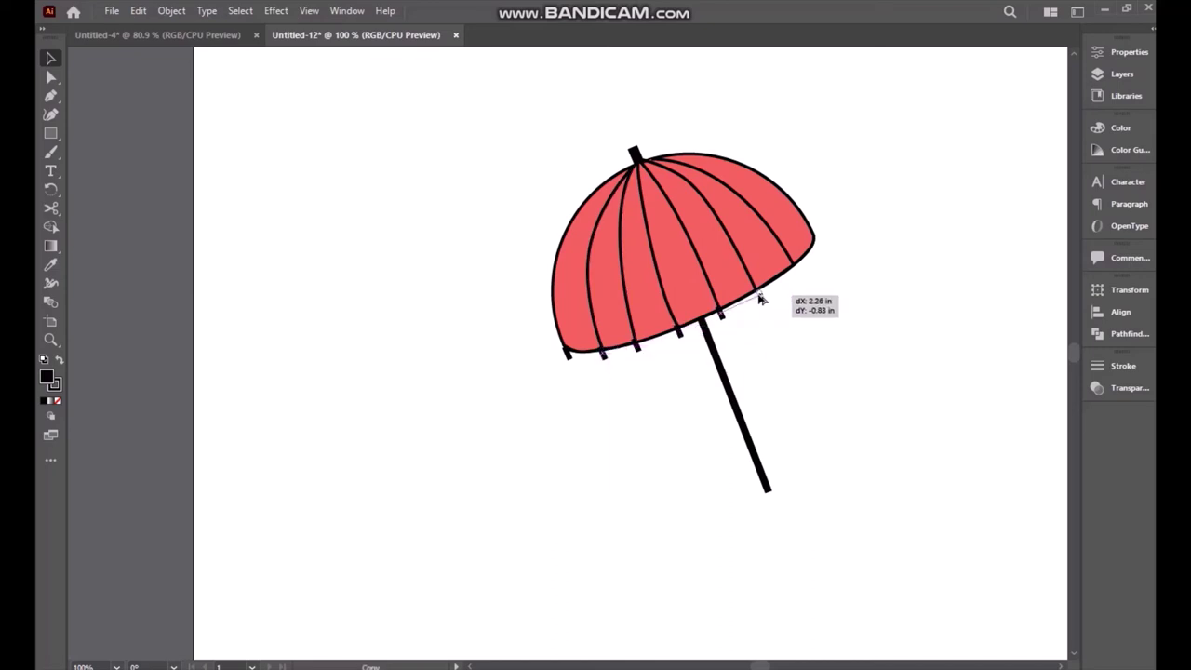
mouse_move(655, 359)
mouse_down()
mouse_move(796, 274)
mouse_move(820, 247)
mouse_move(799, 275)
mouse_up()
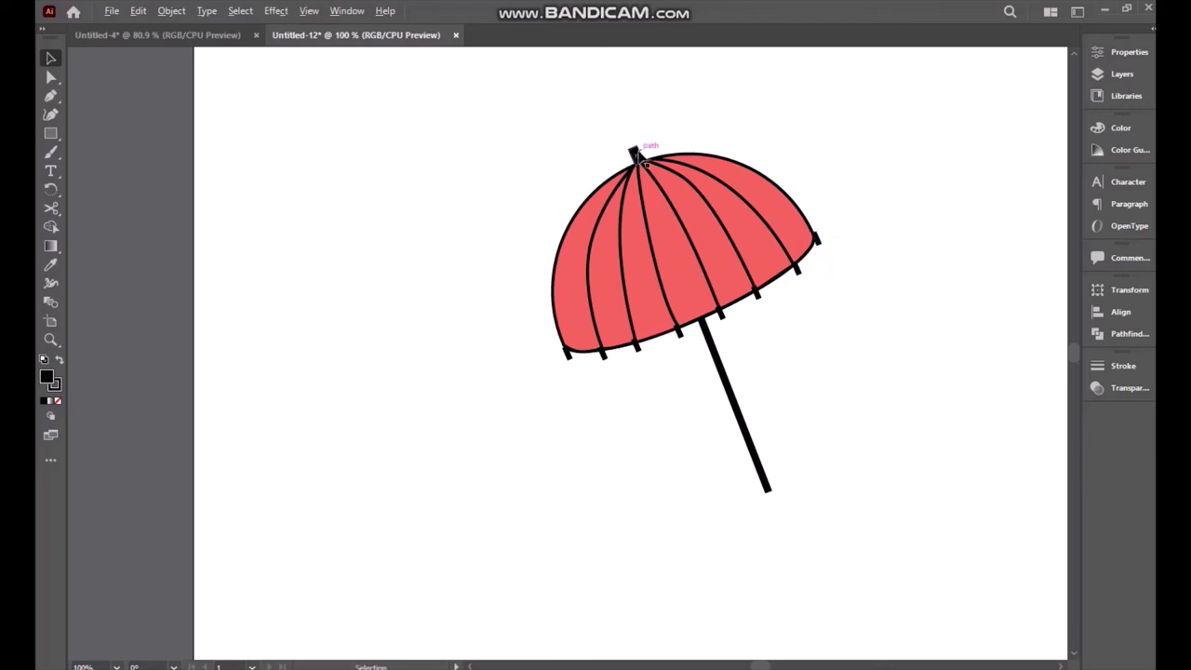
Copy a cap to the shaft's bottom end and enlarge it into a chunky black handle block.
drag(640, 158, 787, 503)
key(ctrl+plus)
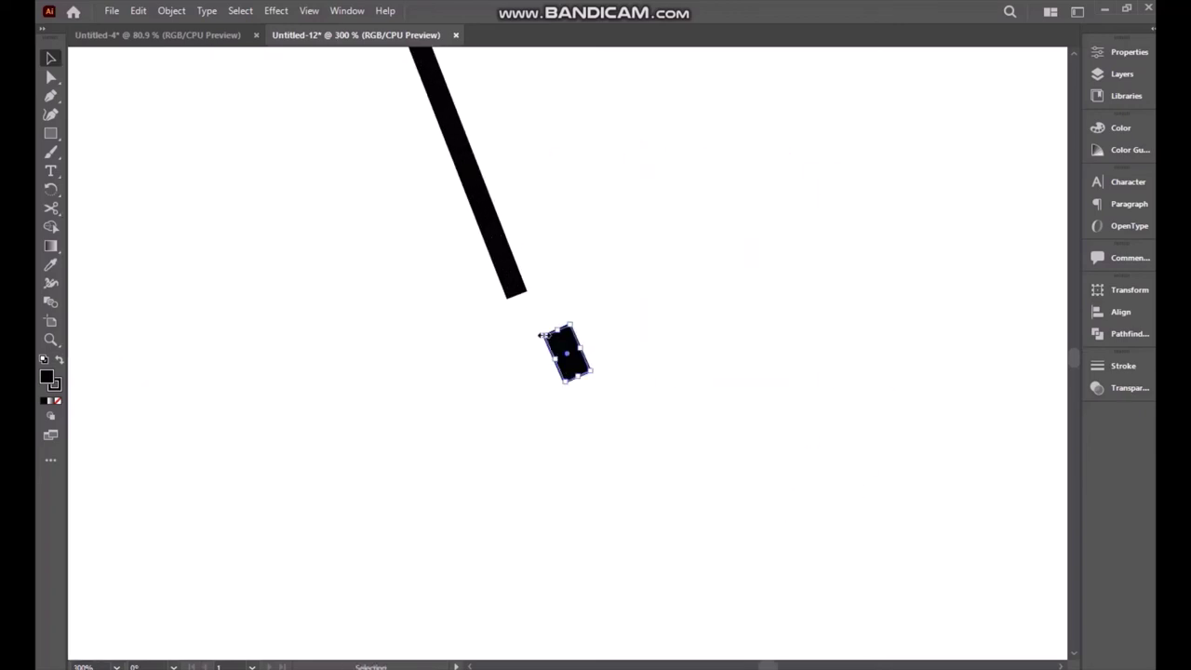
drag(540, 333, 473, 283)
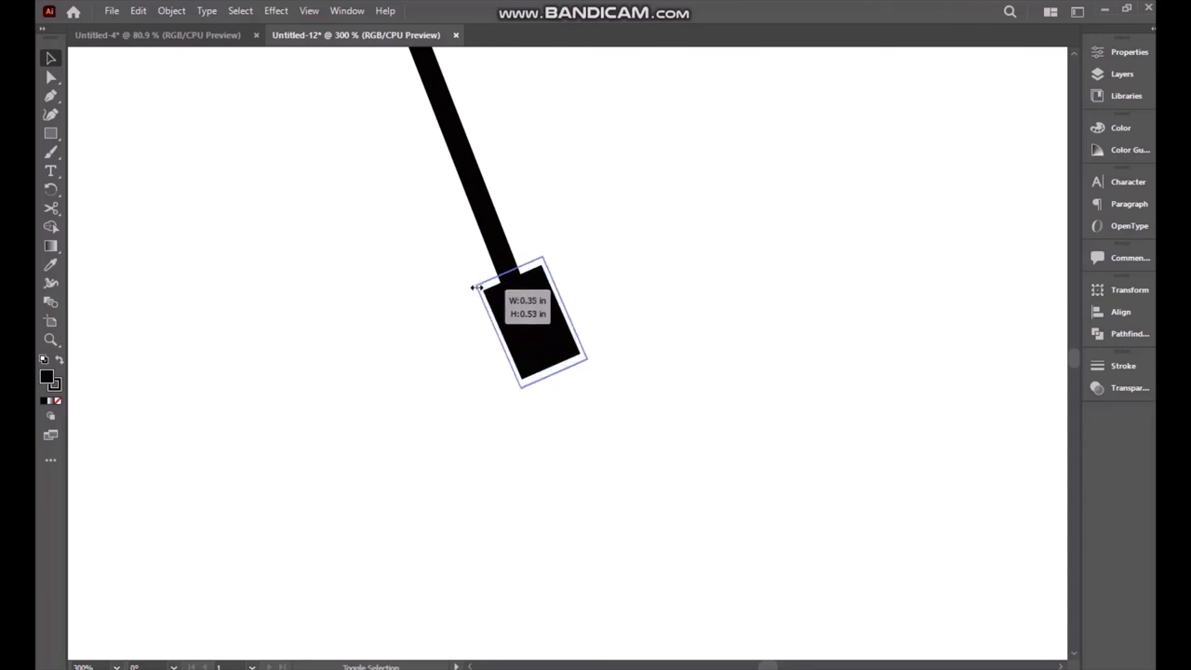
key(ctrl+0)
click(649, 298)
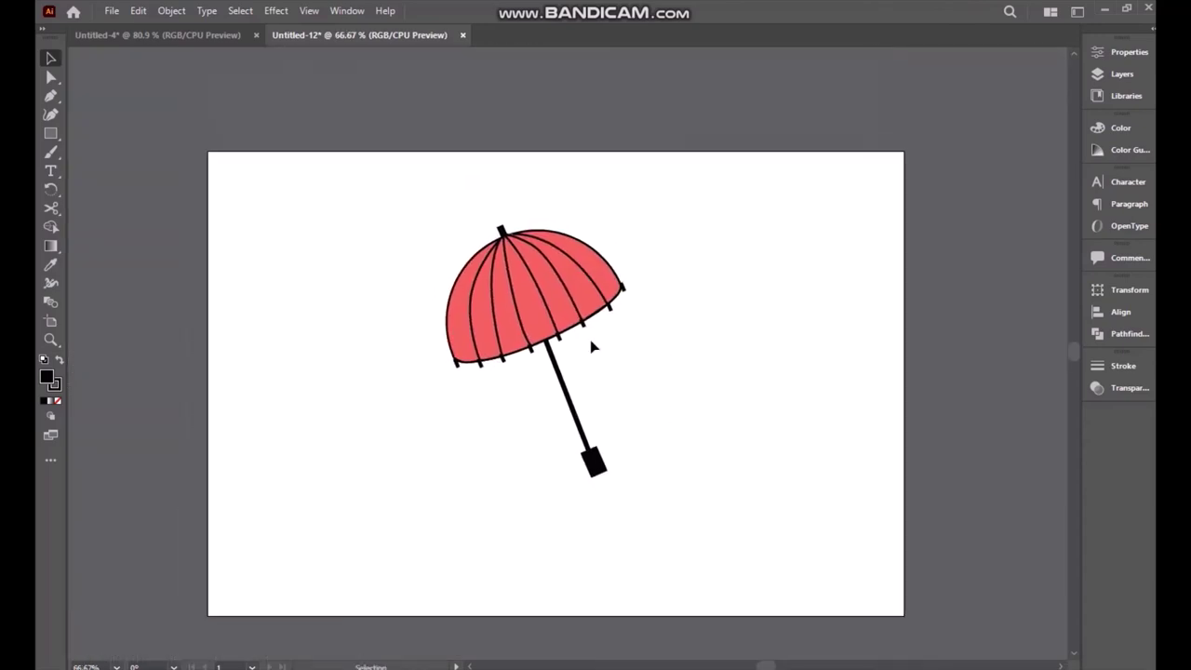
Type the caption 'YOU ARE SO BEAUTYFUL' in Perpetua Titling MT below the umbrella.
click(1121, 181)
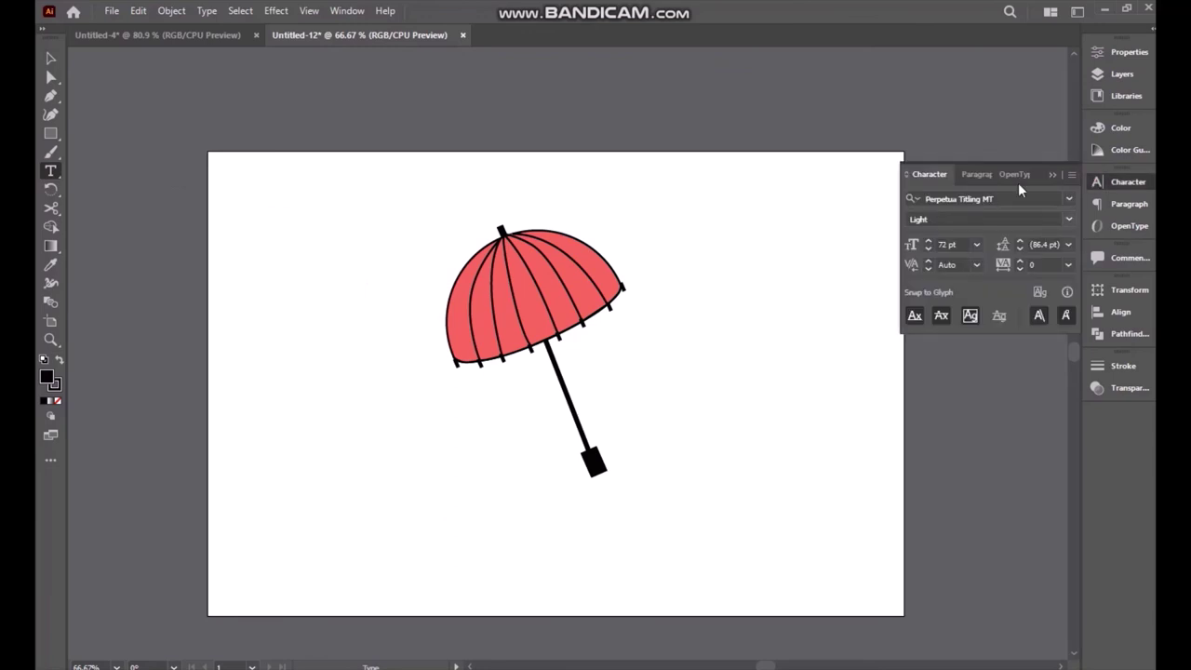
click(383, 524)
key(ctrl+z)
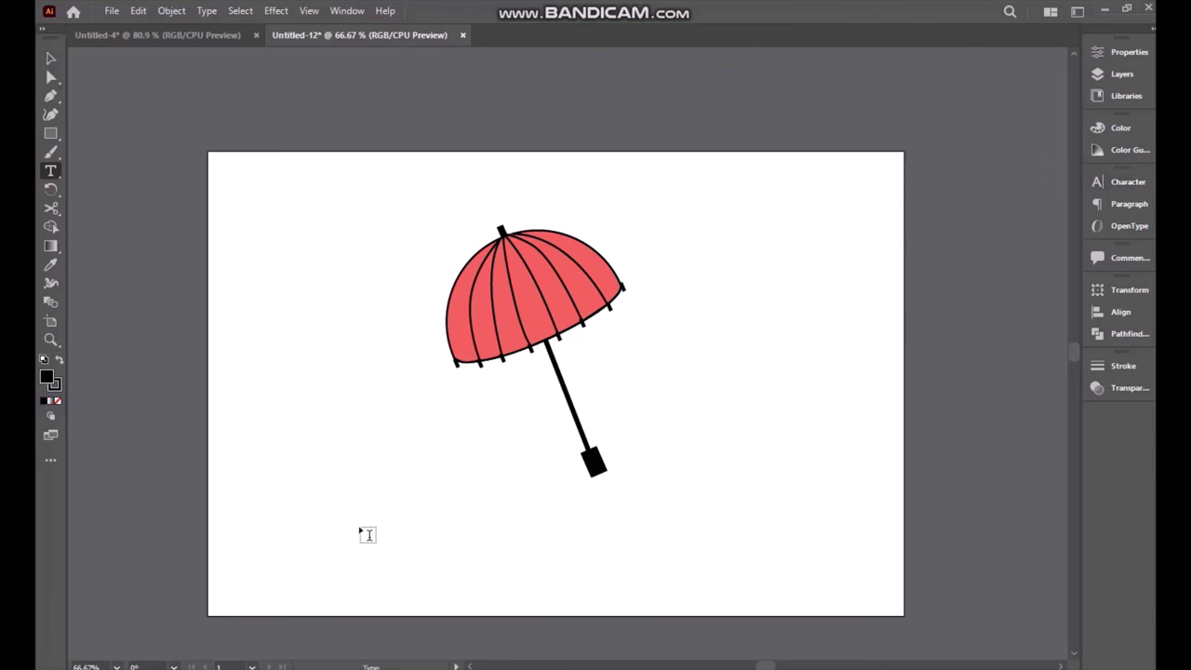
click(372, 526)
text(YOU ARE SO BEAUTYFUL)
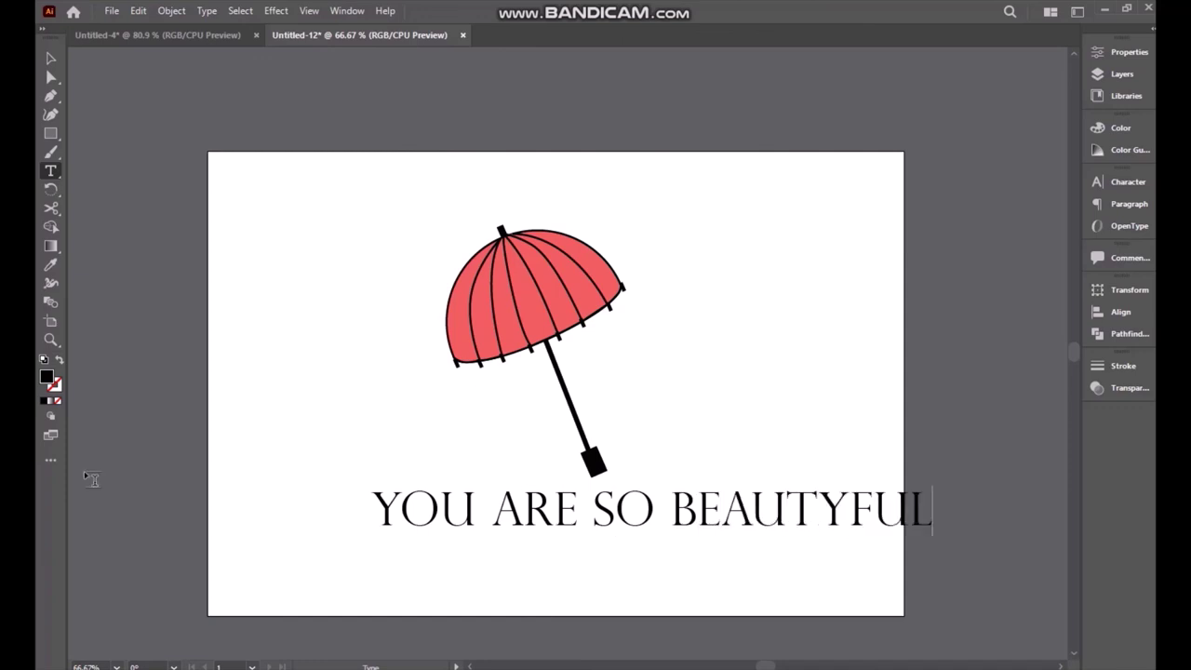
Move the caption left and down so it sits centred beneath the umbrella.
key(Escape)
drag(566, 531, 489, 552)
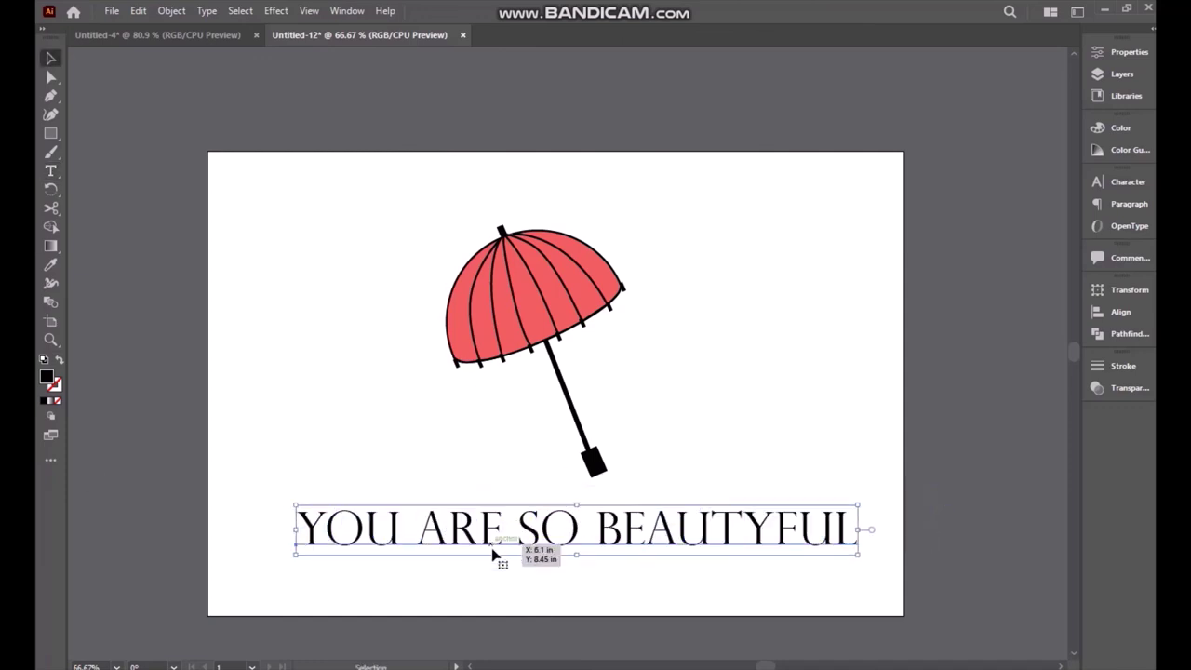
click(482, 571)
click(317, 532)
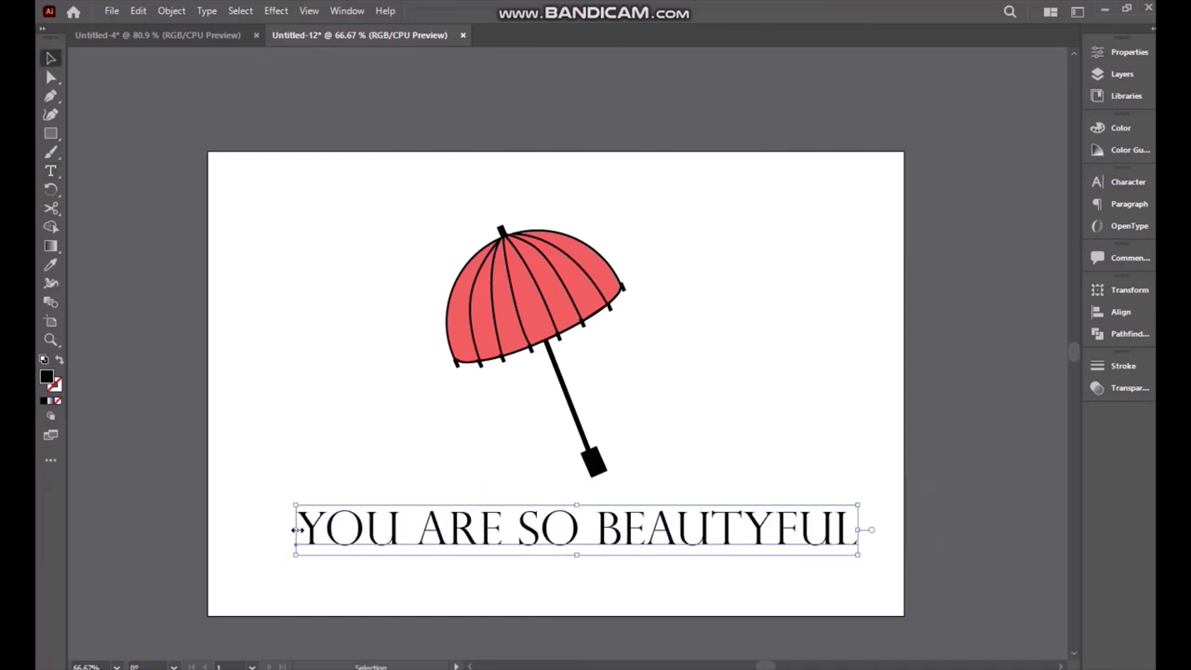